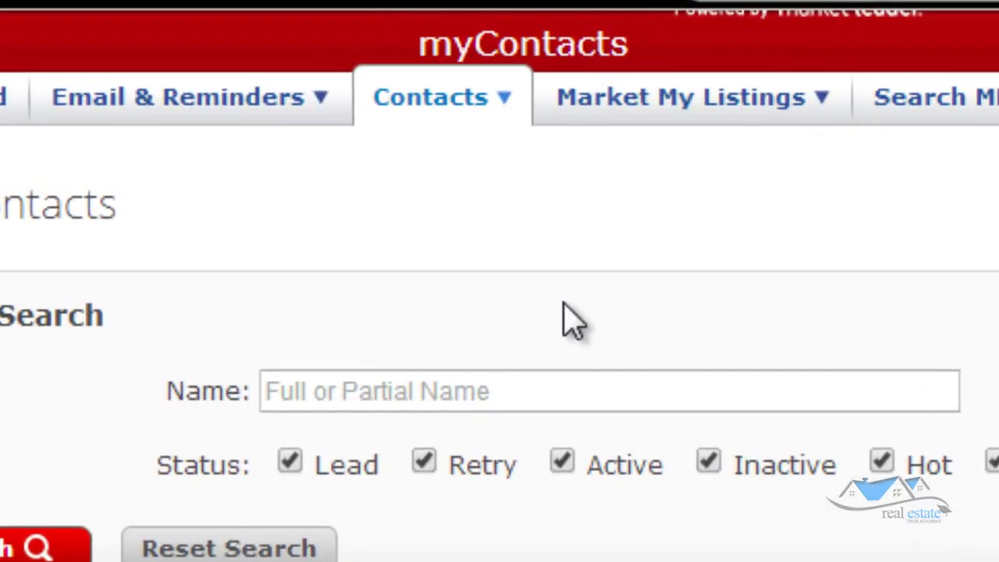
Step: Open the form for adding a new contact
{"action": "left_click", "coordinate": [207, 120]}
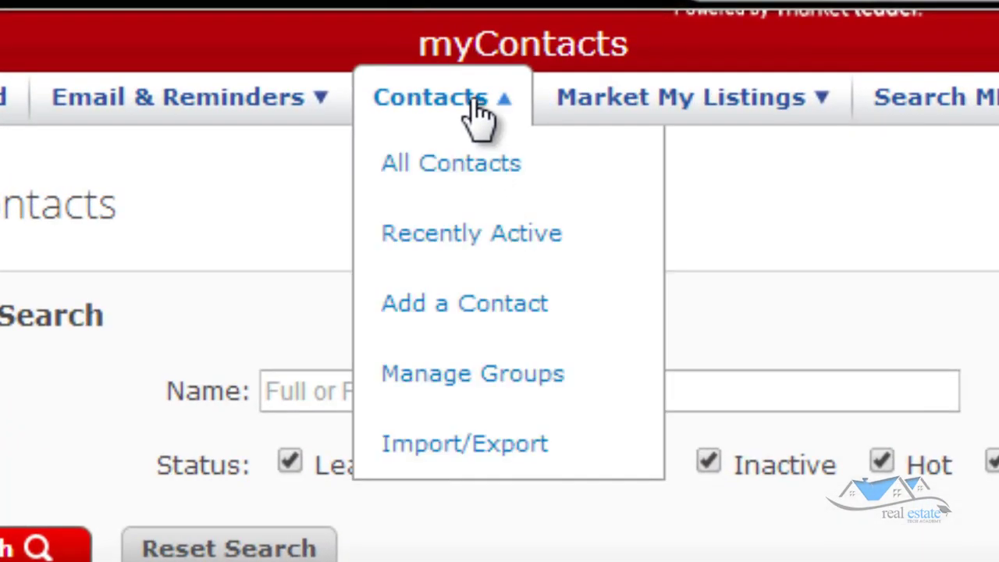
{"action": "left_click", "coordinate": [518, 320]}
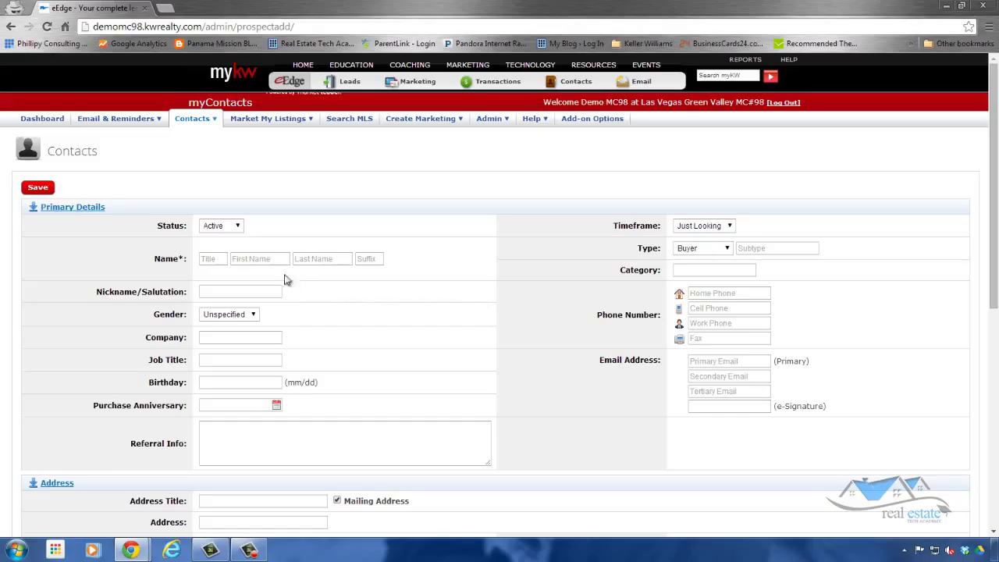
Step: Examine the name, phone number, primary email and address fields of the new contact form, down to its email campaign options
{"action": "left_click", "coordinate": [247, 258]}
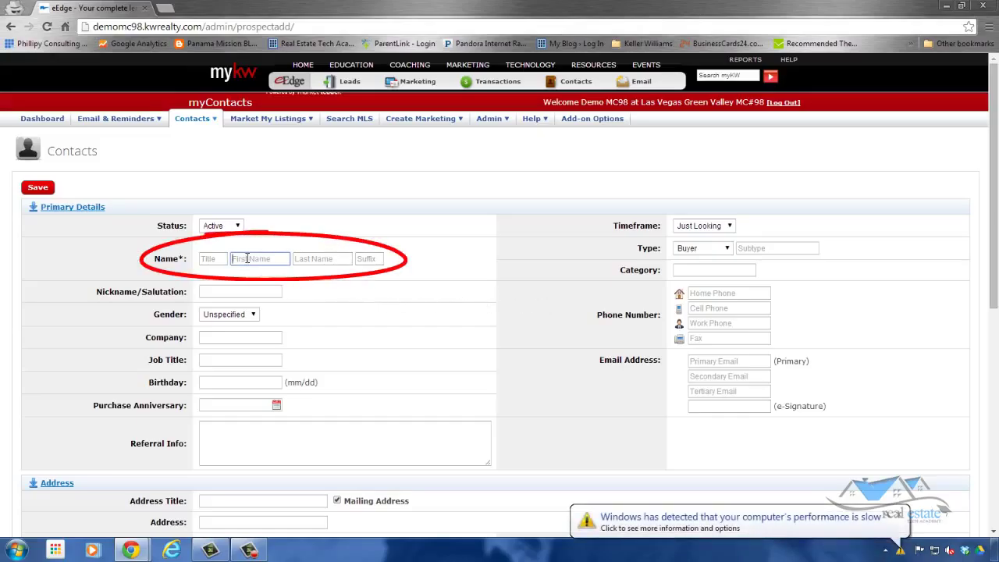
{"action": "left_click", "coordinate": [329, 259]}
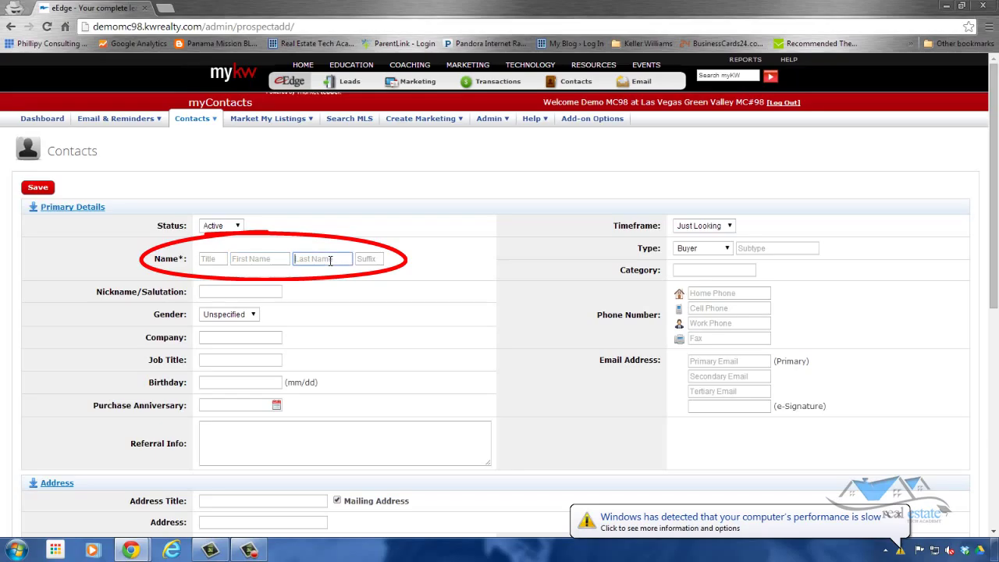
{"action": "left_click", "coordinate": [729, 293]}
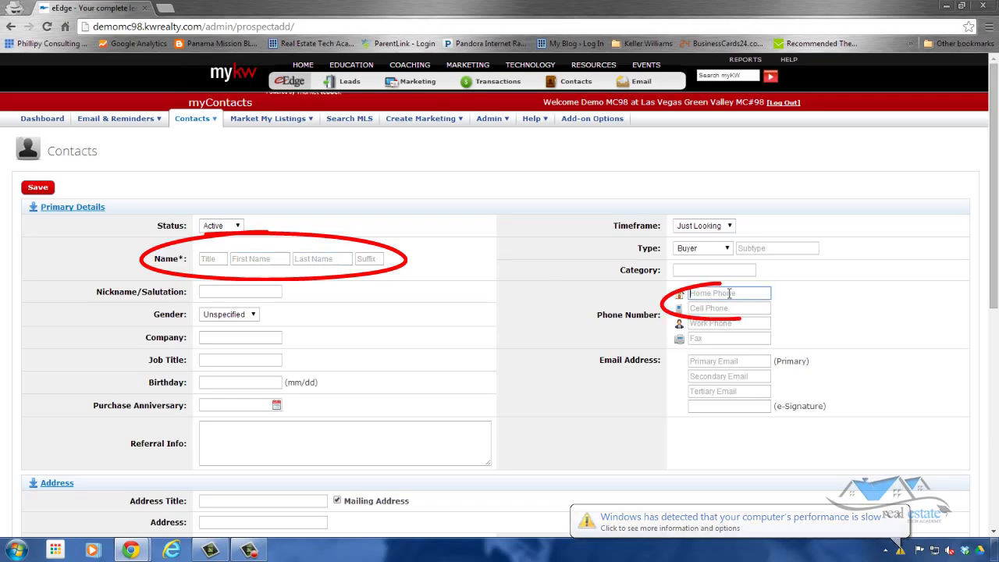
{"action": "left_click", "coordinate": [721, 361]}
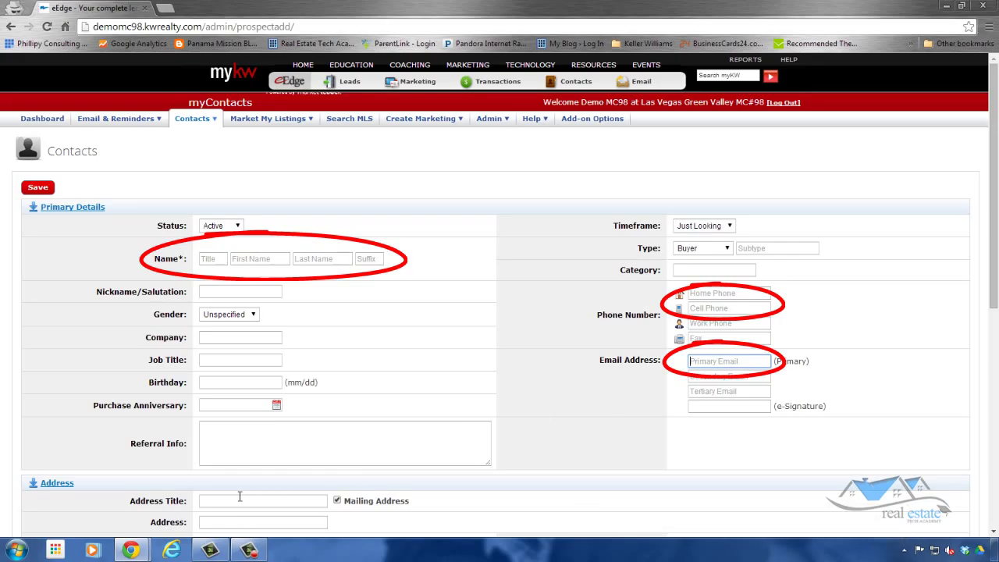
{"action": "left_click", "coordinate": [248, 521]}
{"action": "scroll", "coordinate": [458, 487], "scroll_direction": "down", "scroll_amount": 3}
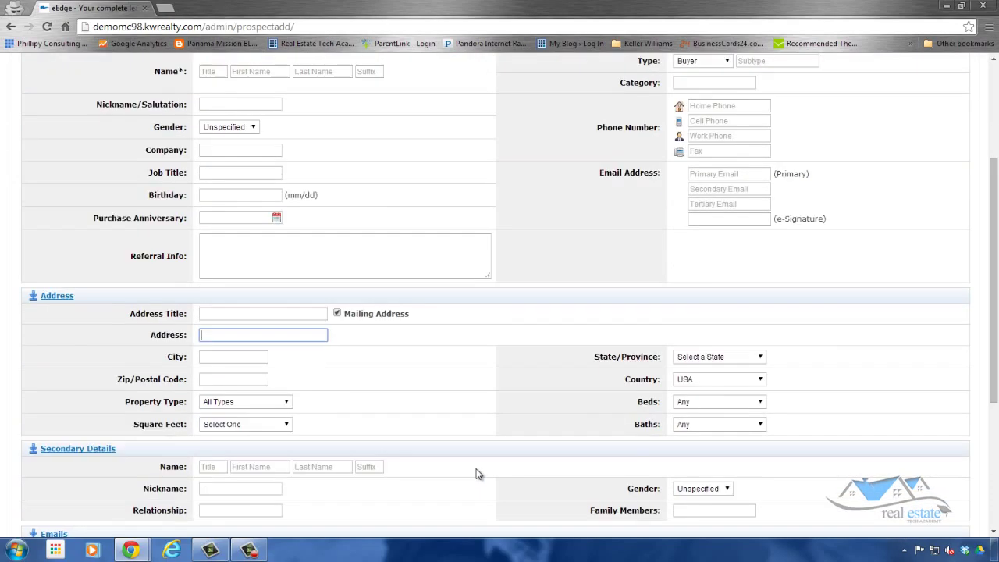
{"action": "scroll", "coordinate": [469, 476], "scroll_direction": "up", "scroll_amount": 1}
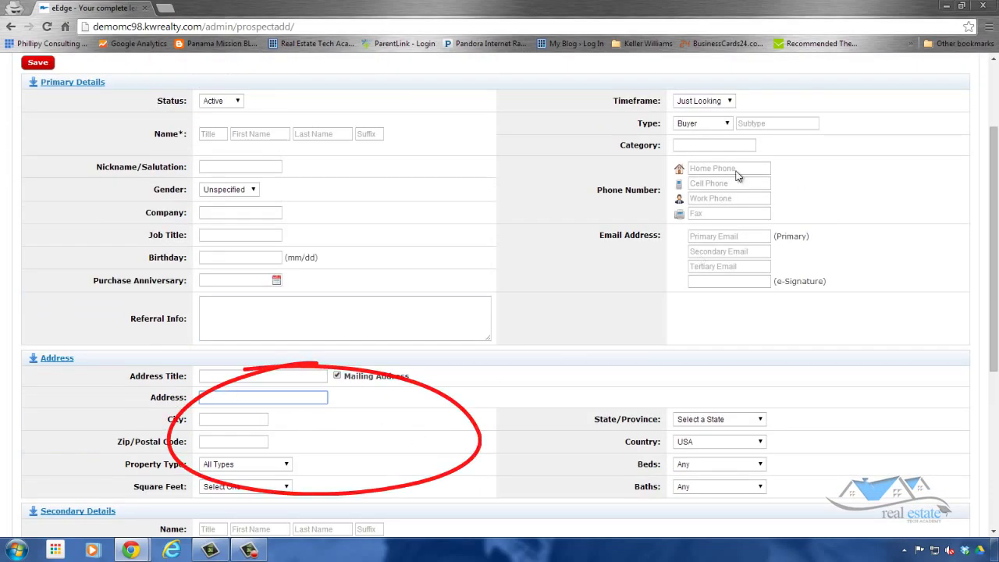
{"action": "scroll", "coordinate": [347, 196], "scroll_direction": "up", "scroll_amount": 1}
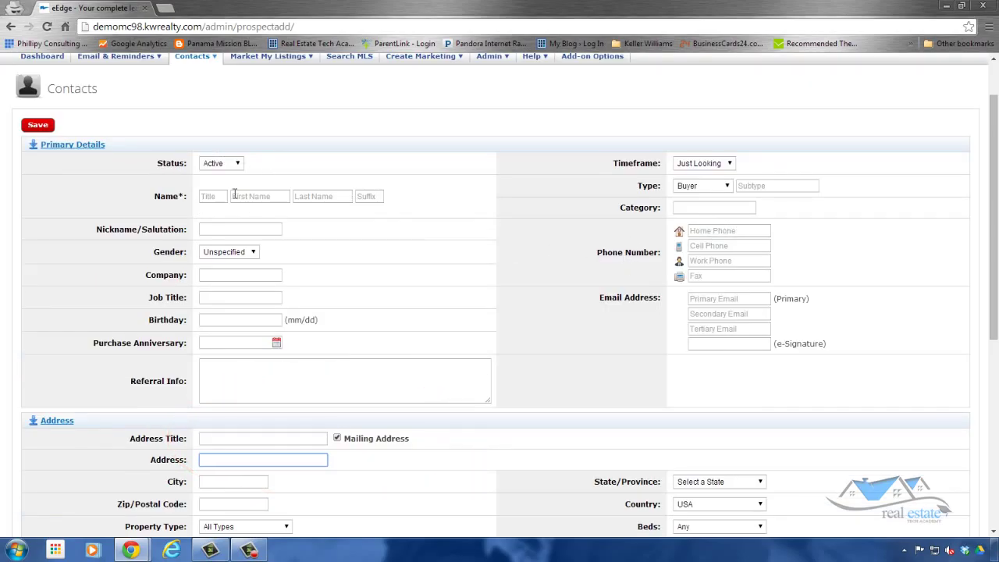
{"action": "scroll", "coordinate": [357, 388], "scroll_direction": "down", "scroll_amount": 5}
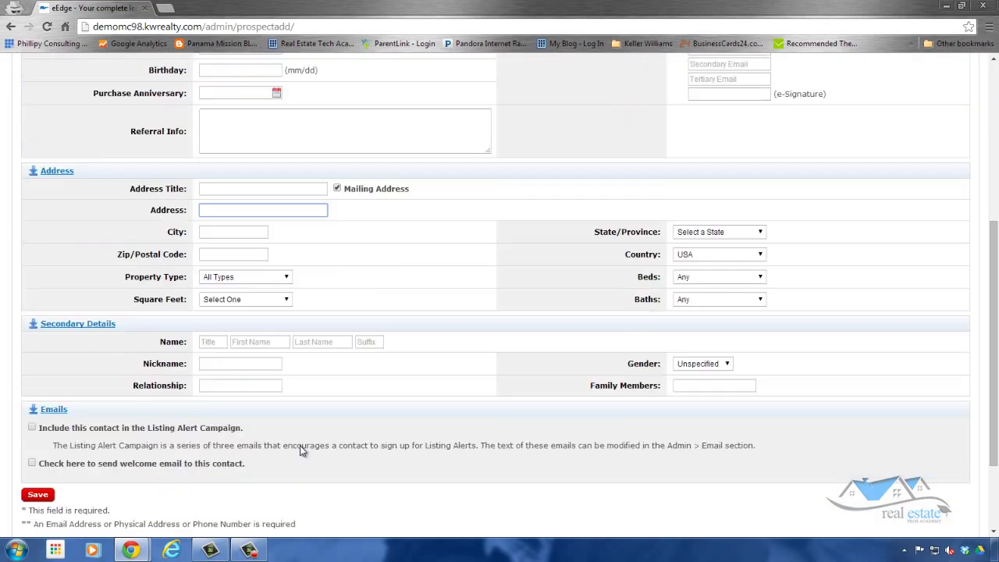
{"action": "scroll", "coordinate": [417, 340], "scroll_direction": "up", "scroll_amount": 5}
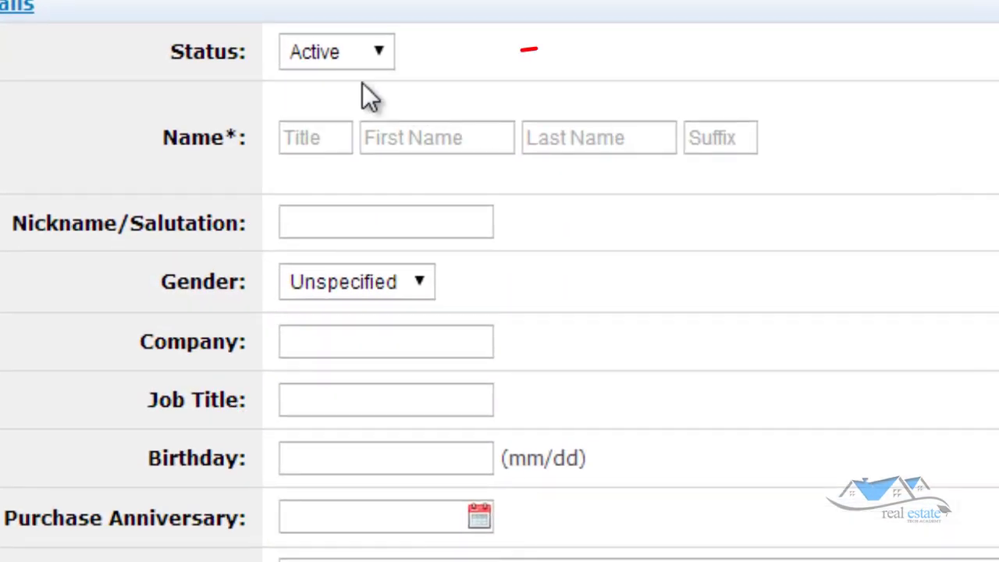
Step: Review the contact's Status choices and the Nickname/Salutation, Gender and Referral Info fields in Primary Details
{"action": "left_click", "coordinate": [363, 57]}
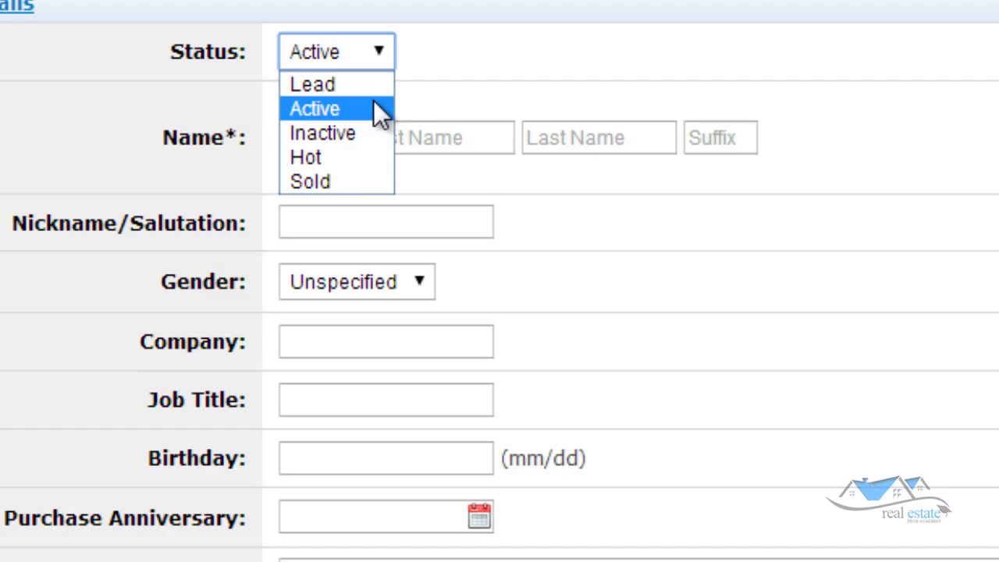
{"action": "left_click", "coordinate": [445, 64]}
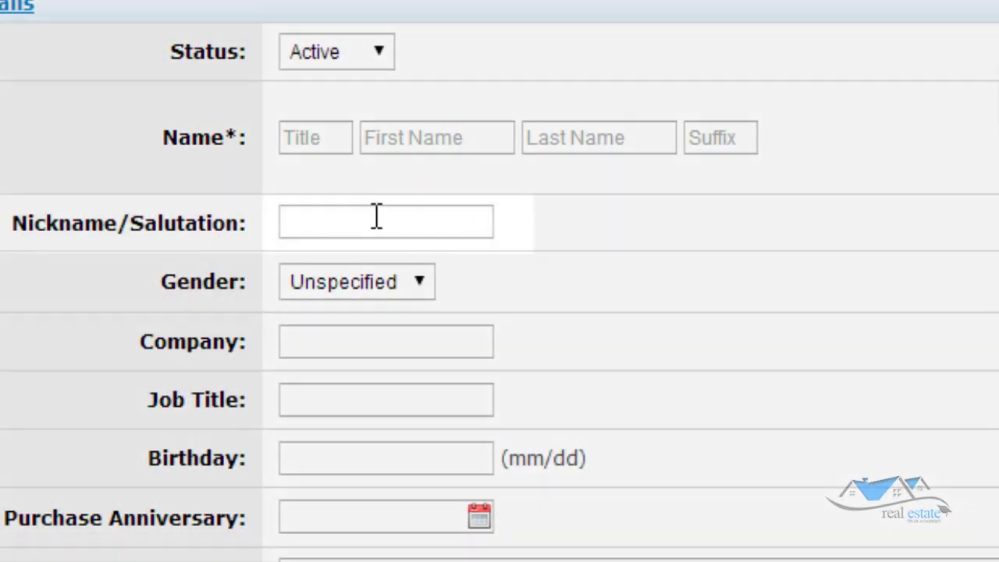
{"action": "left_click", "coordinate": [379, 219]}
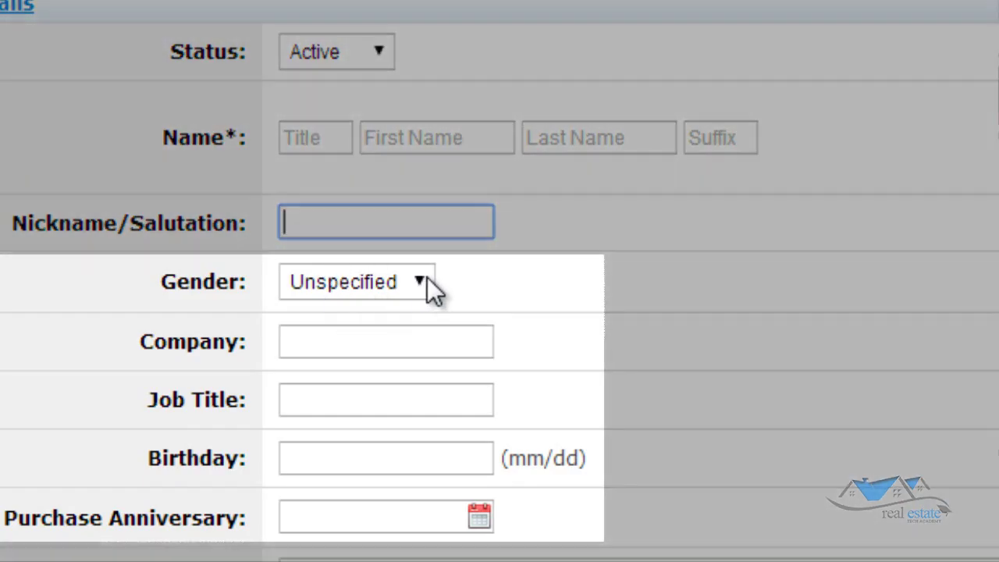
{"action": "left_click", "coordinate": [427, 277]}
{"action": "left_click", "coordinate": [426, 277]}
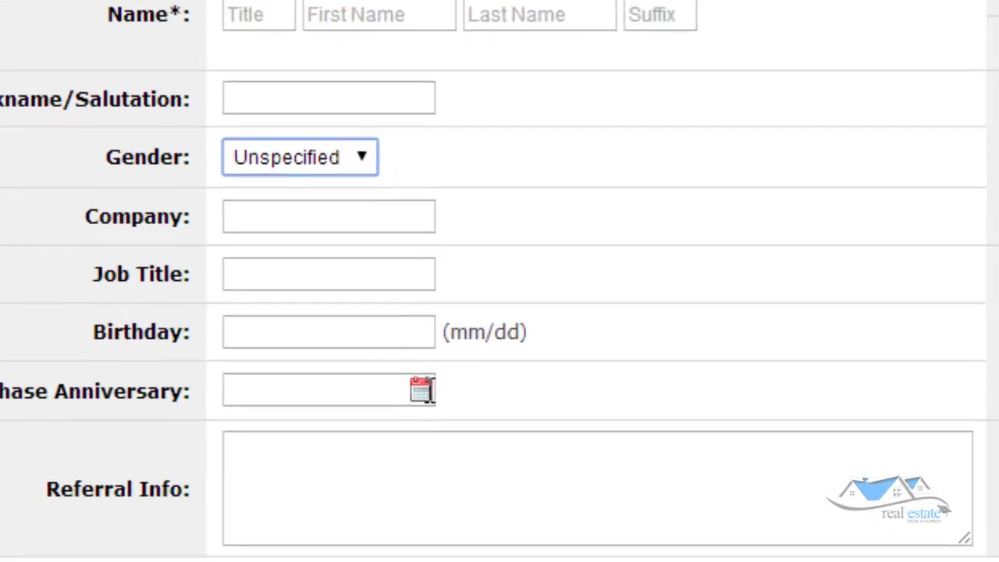
{"action": "left_click", "coordinate": [354, 504]}
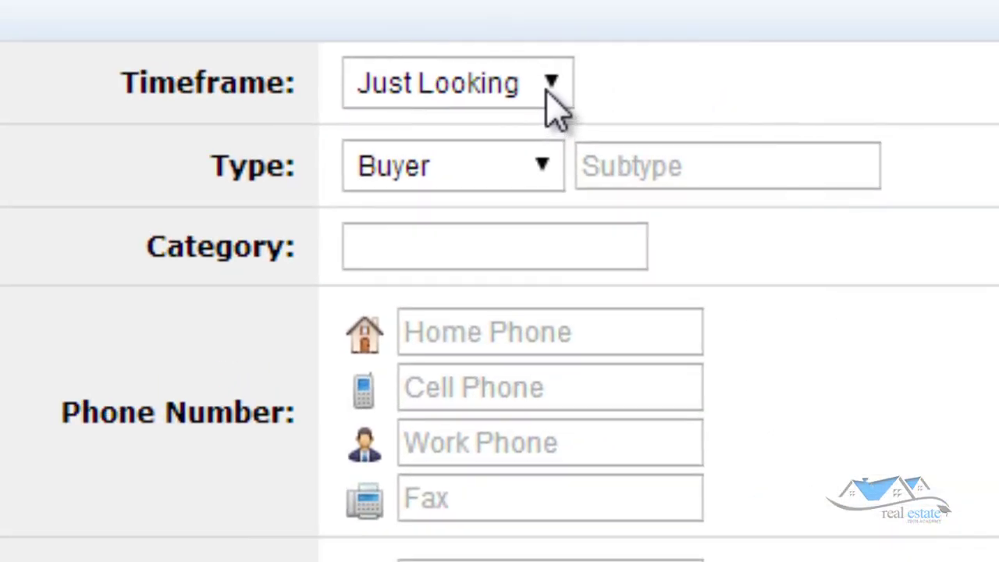
Step: Review the available Timeframe and Type choices and the Subtype and Category fields without changing them
{"action": "left_click", "coordinate": [549, 86]}
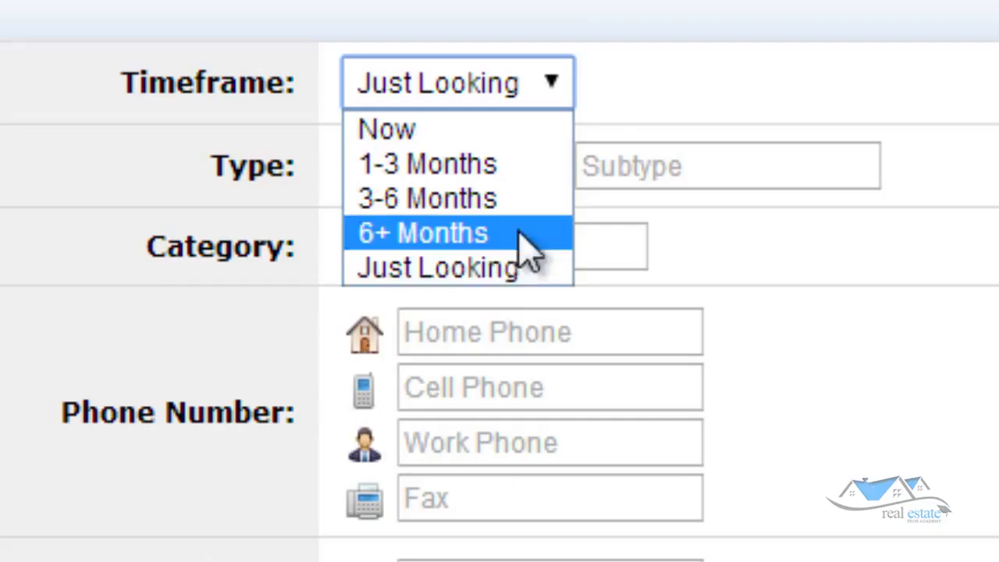
{"action": "left_click", "coordinate": [609, 156]}
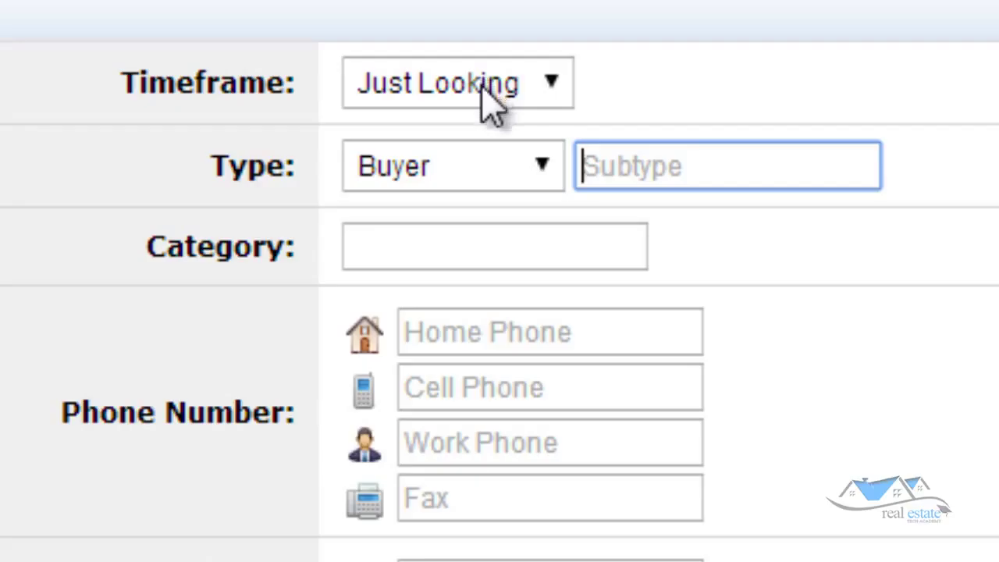
{"action": "left_click", "coordinate": [493, 166]}
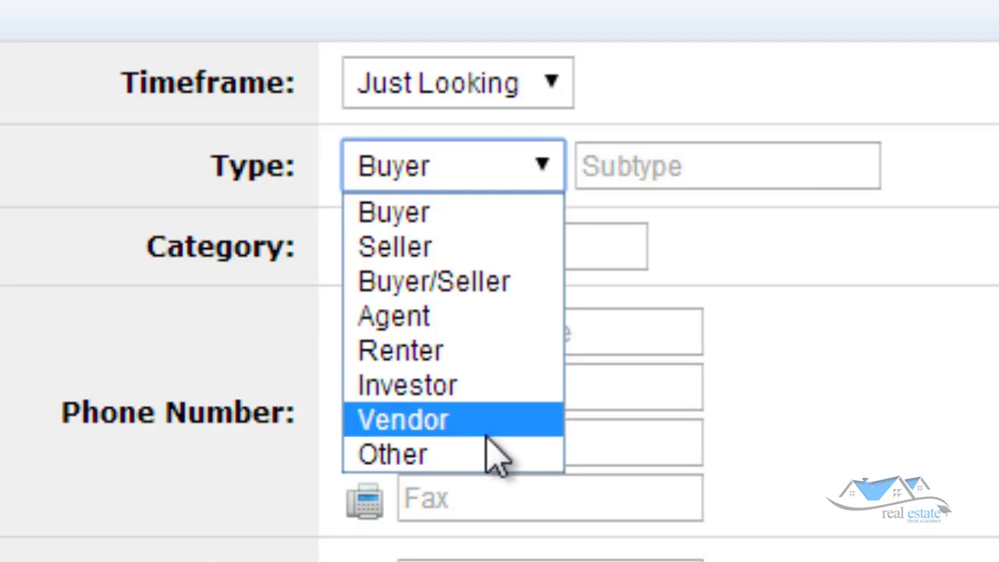
{"action": "left_click", "coordinate": [820, 165]}
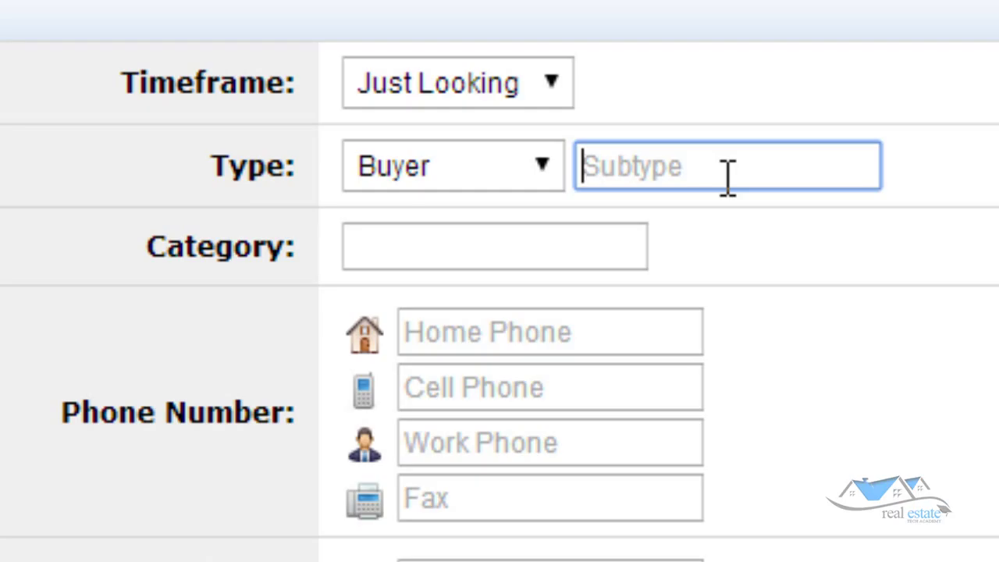
{"action": "left_click", "coordinate": [573, 253]}
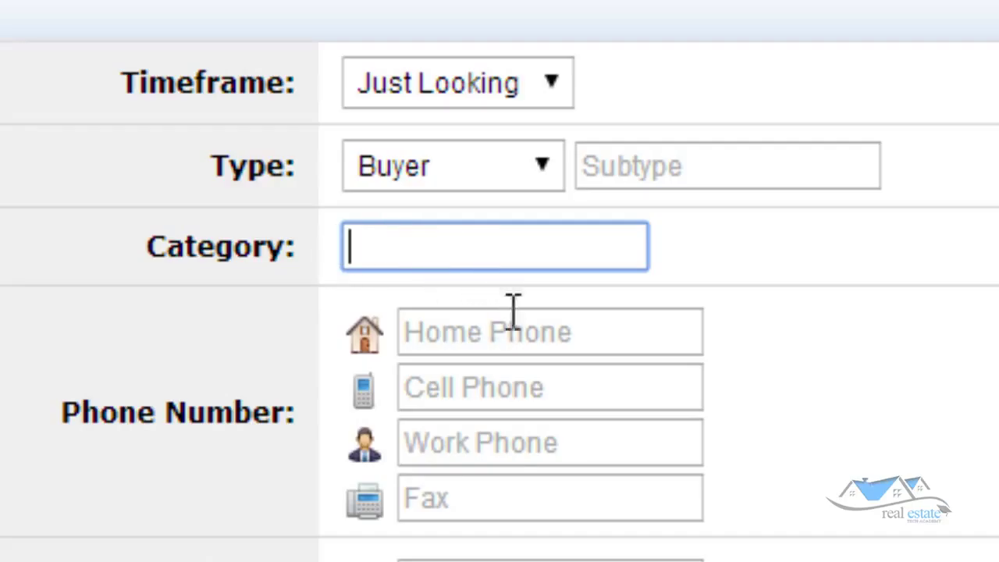
Step: Enter "Home" as the Address Title and go through the empty Address, City and Zip/Postal Code fields
{"action": "scroll", "coordinate": [491, 500], "scroll_direction": "down", "scroll_amount": 3}
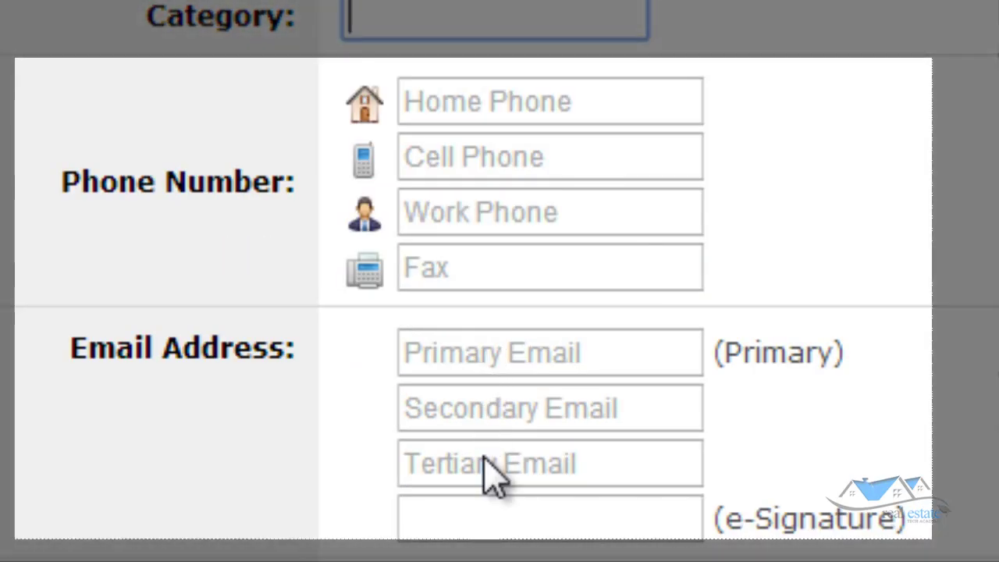
{"action": "scroll", "coordinate": [491, 464], "scroll_direction": "down", "scroll_amount": 3}
{"action": "scroll", "coordinate": [496, 438], "scroll_direction": "down", "scroll_amount": 5}
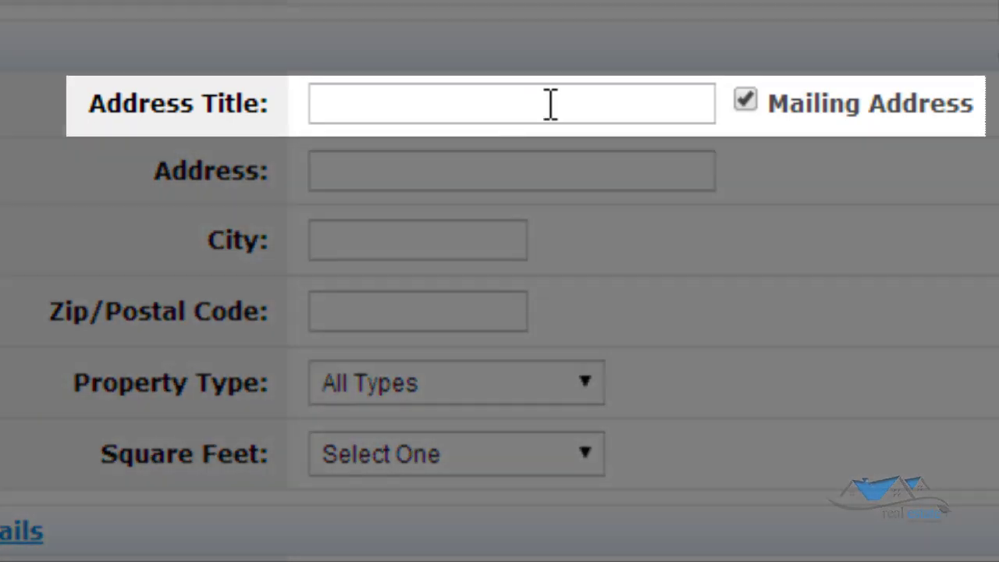
{"action": "left_click", "coordinate": [554, 102]}
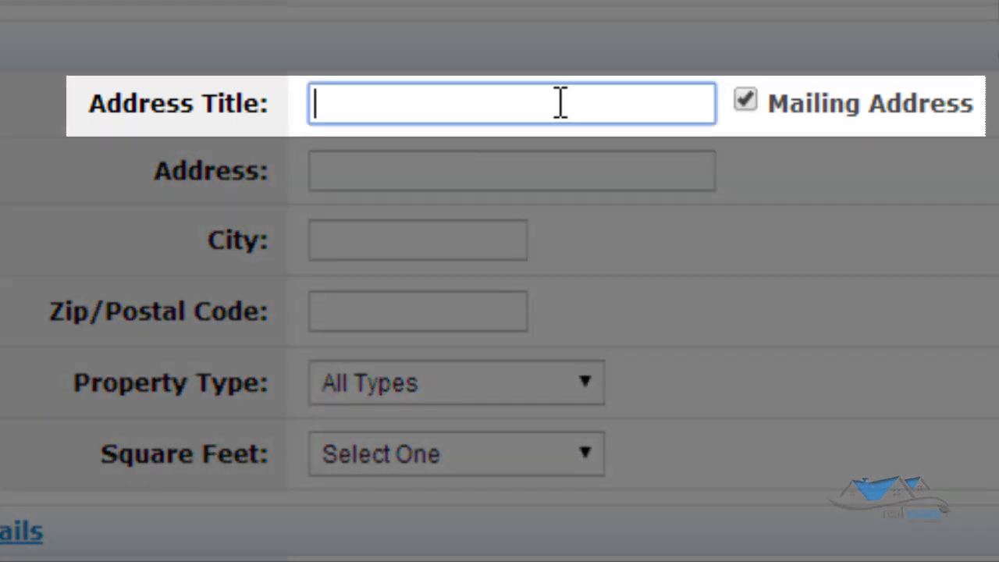
{"action": "left_click", "coordinate": [382, 102]}
{"action": "type", "text": "Home"}
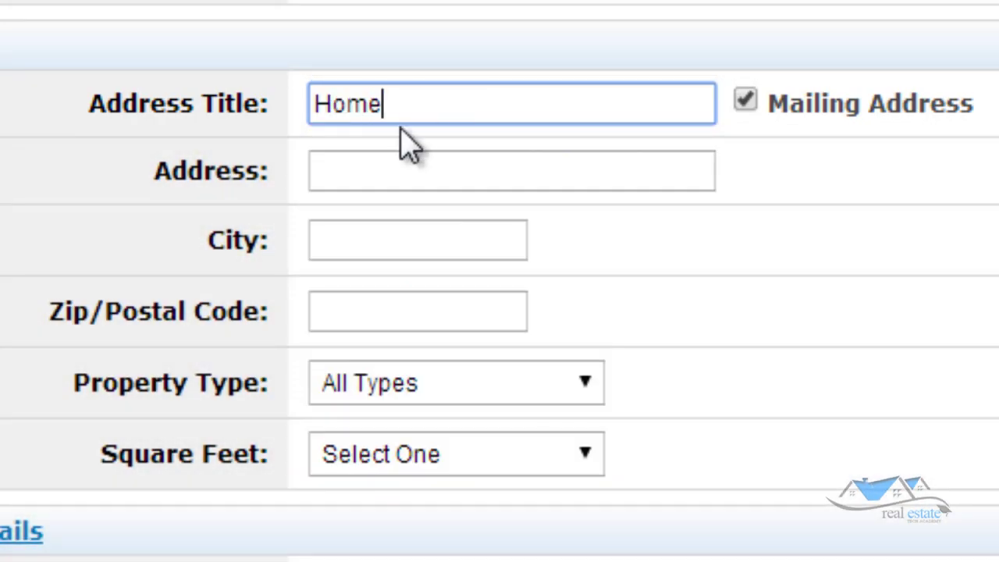
{"action": "left_click", "coordinate": [425, 170]}
{"action": "left_click", "coordinate": [411, 248]}
{"action": "left_click", "coordinate": [397, 306]}
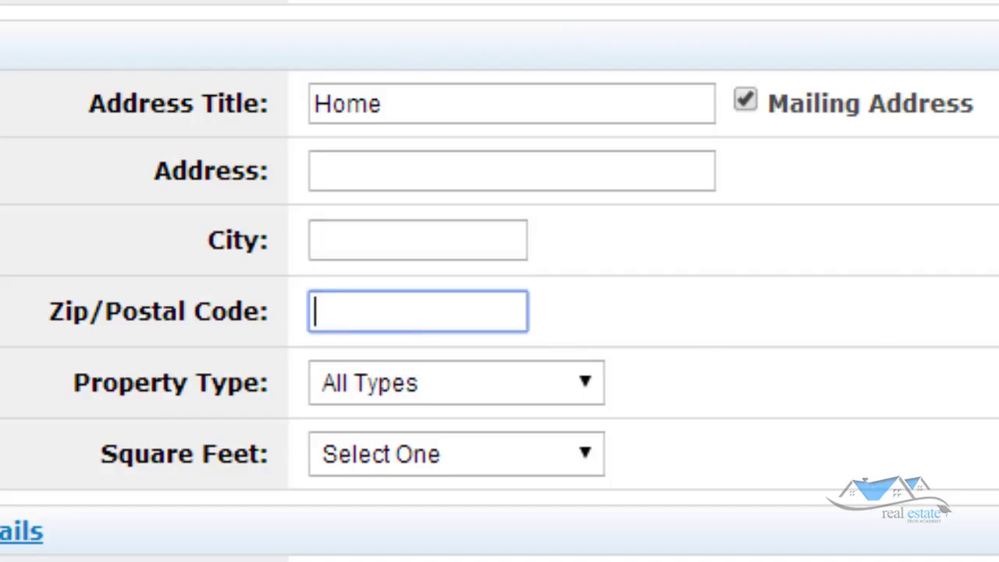
Step: Set the Address Title to "2nd home"
{"action": "left_click", "coordinate": [477, 107]}
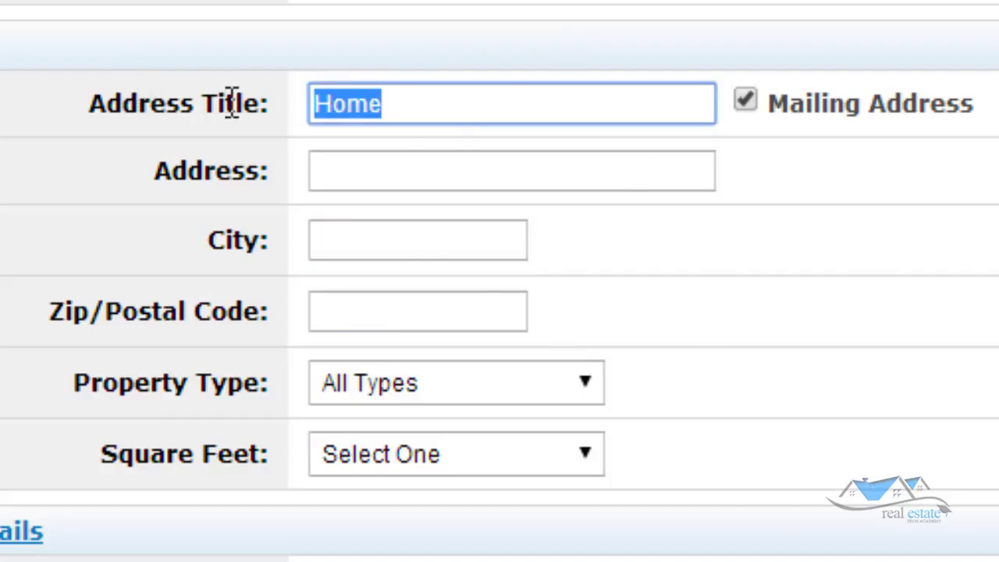
{"action": "type", "text": "2nd home"}
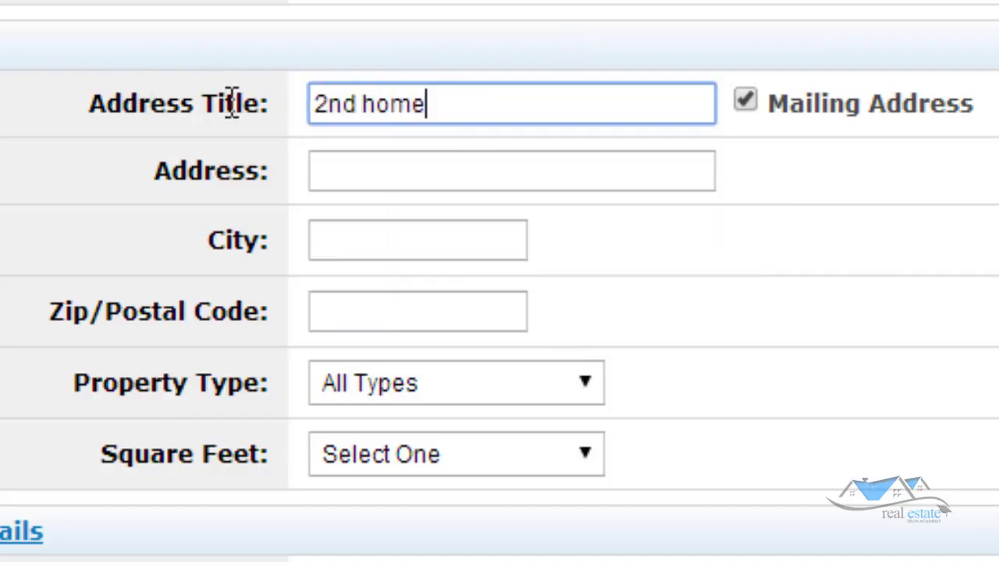
Step: Review the Property Type, Square Feet and State/Province choices of the address without changing them
{"action": "scroll", "coordinate": [334, 211], "scroll_direction": "up", "scroll_amount": 1}
{"action": "scroll", "coordinate": [647, 428], "scroll_direction": "down", "scroll_amount": 2}
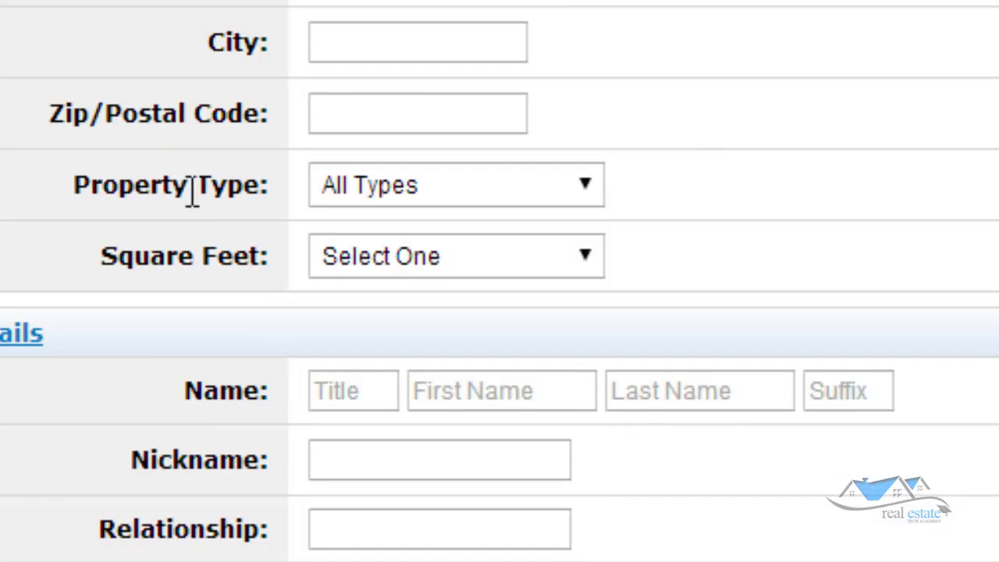
{"action": "left_click", "coordinate": [574, 186]}
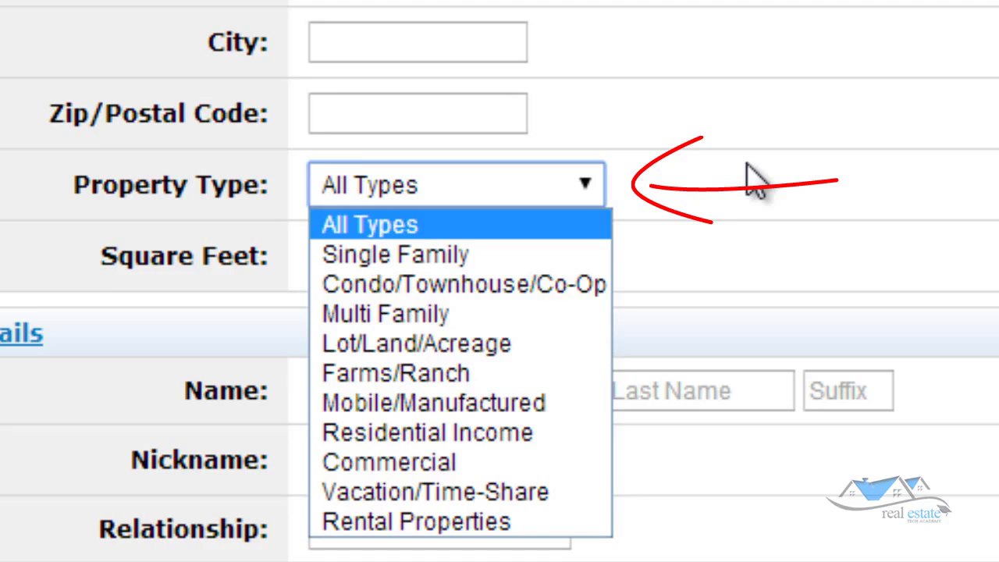
{"action": "left_click", "coordinate": [795, 187]}
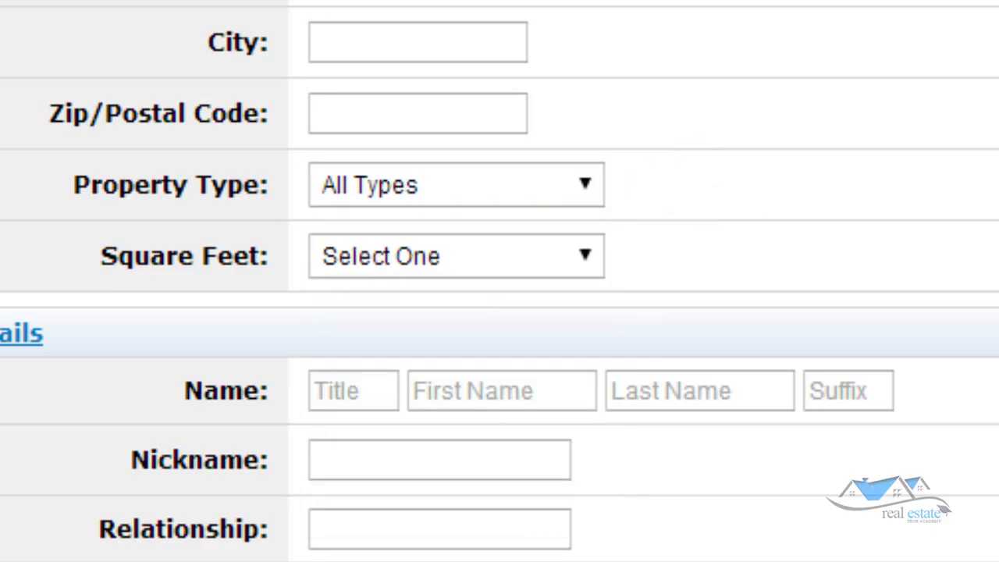
{"action": "left_click", "coordinate": [570, 254]}
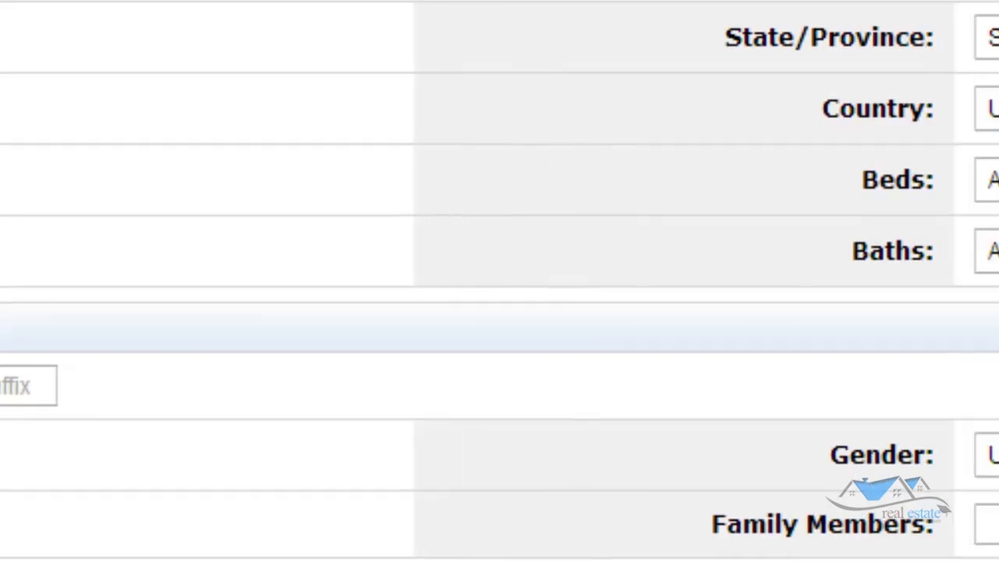
{"action": "left_click", "coordinate": [661, 35]}
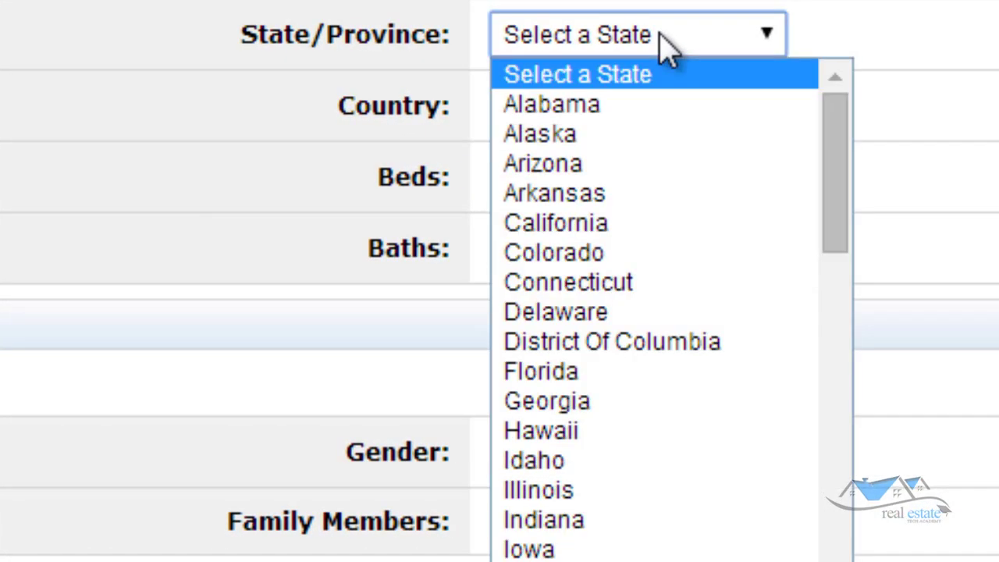
{"action": "left_click", "coordinate": [898, 145]}
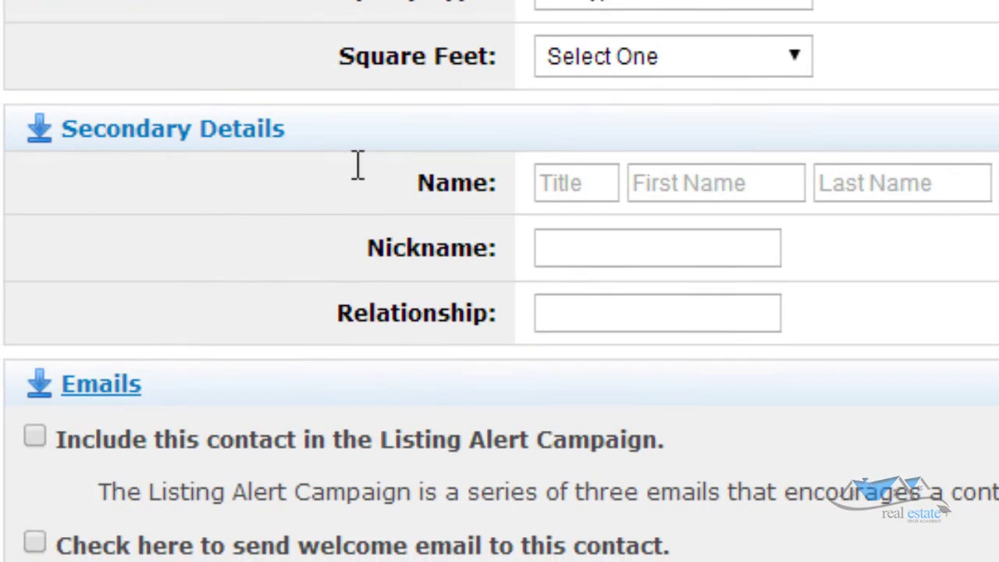
Step: Go through the title, first name and last name fields in the Secondary Details section
{"action": "left_click", "coordinate": [607, 187]}
{"action": "left_click", "coordinate": [652, 189]}
{"action": "left_click", "coordinate": [933, 192]}
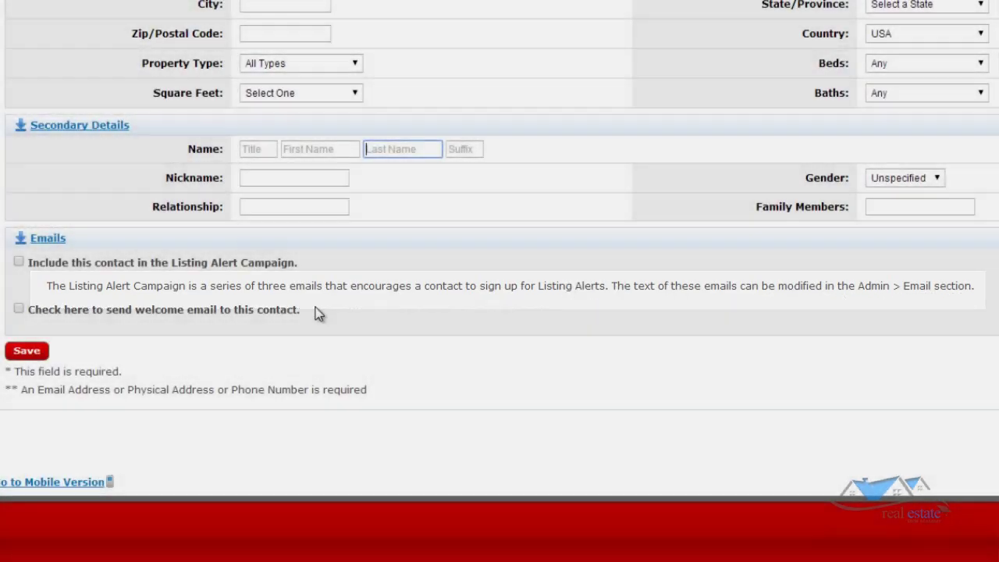
Step: Include the contact in the Listing Alert Campaign in the Emails section
{"action": "scroll", "coordinate": [313, 281], "scroll_direction": "up", "scroll_amount": 1}
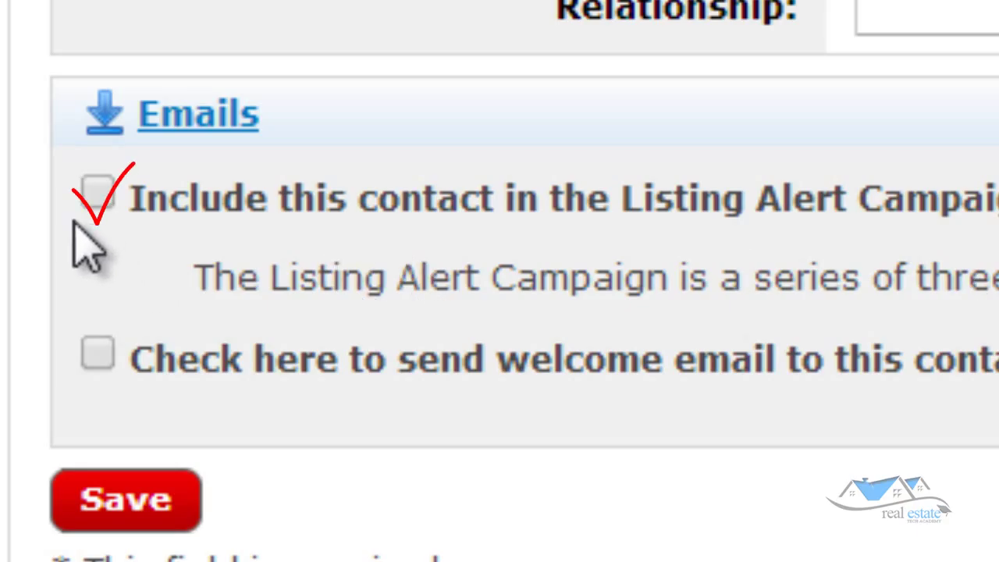
{"action": "left_click", "coordinate": [97, 206]}
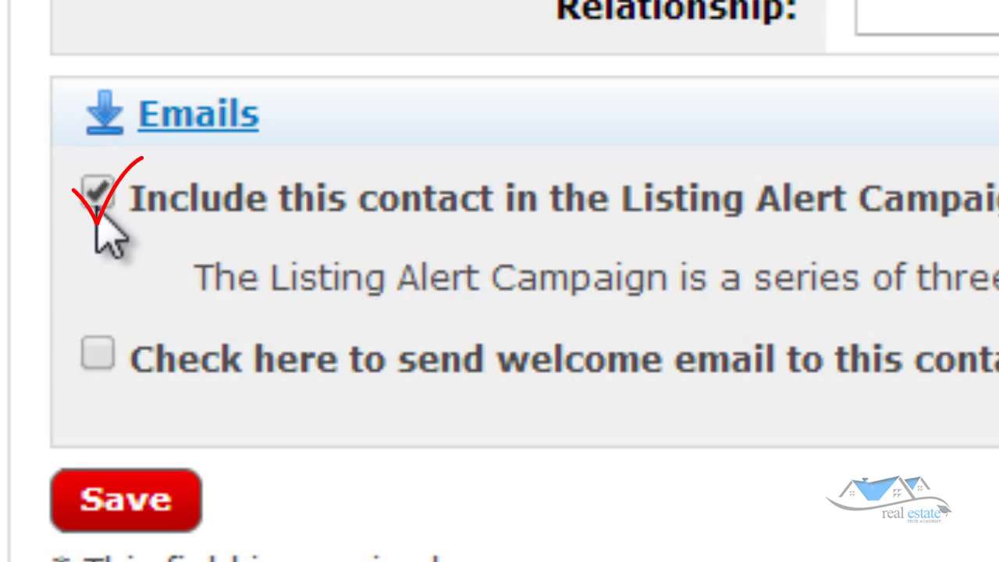
Step: Open the Admin email settings in a new browser tab and show the Listing Alert Campaign messages
{"action": "scroll", "coordinate": [486, 234], "scroll_direction": "up", "scroll_amount": 10}
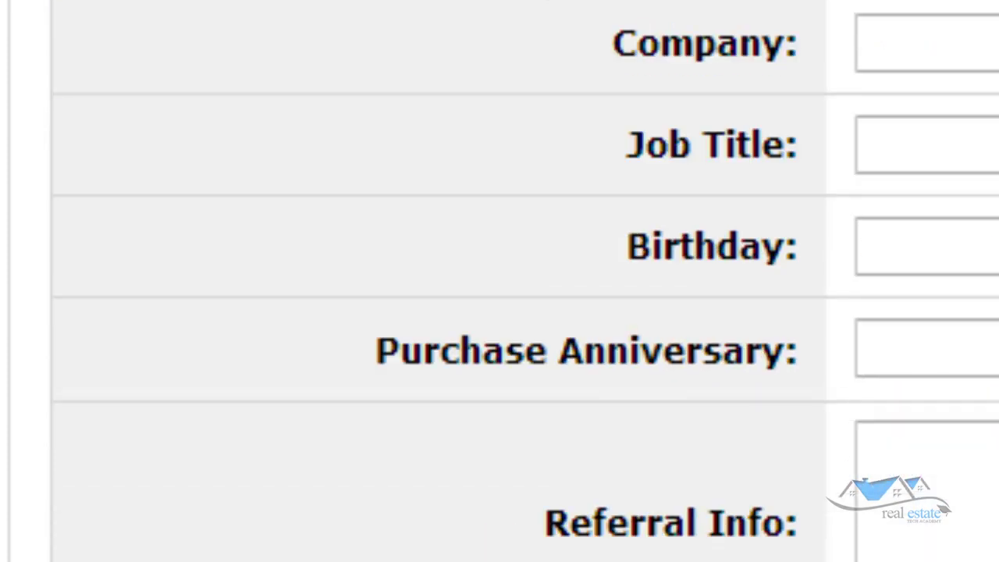
{"action": "scroll", "coordinate": [499, 312], "scroll_direction": "down", "scroll_amount": 3}
{"action": "scroll", "coordinate": [500, 281], "scroll_direction": "up", "scroll_amount": 5}
{"action": "left_click", "coordinate": [459, 70]}
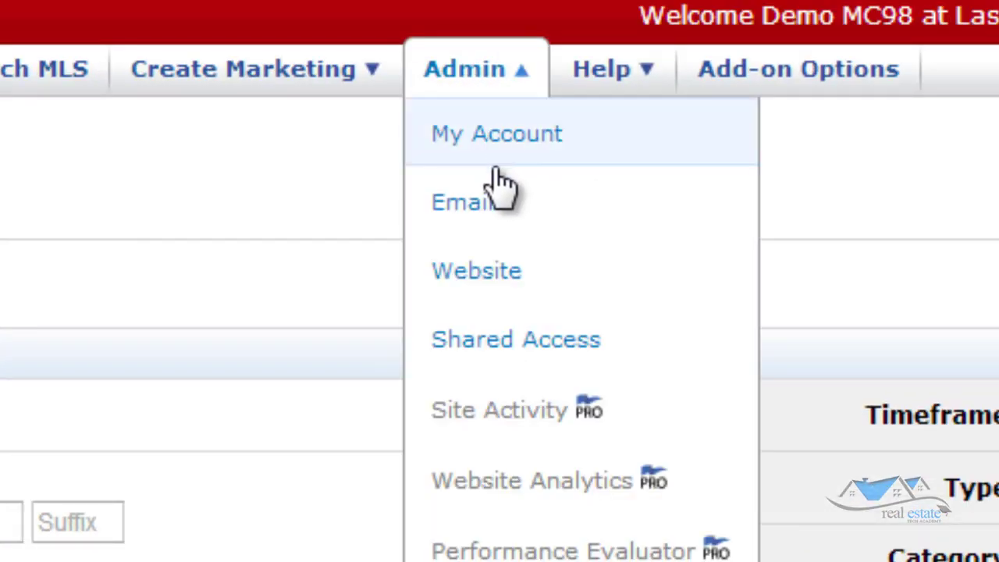
{"action": "right_click", "coordinate": [517, 197]}
{"action": "left_click", "coordinate": [637, 215]}
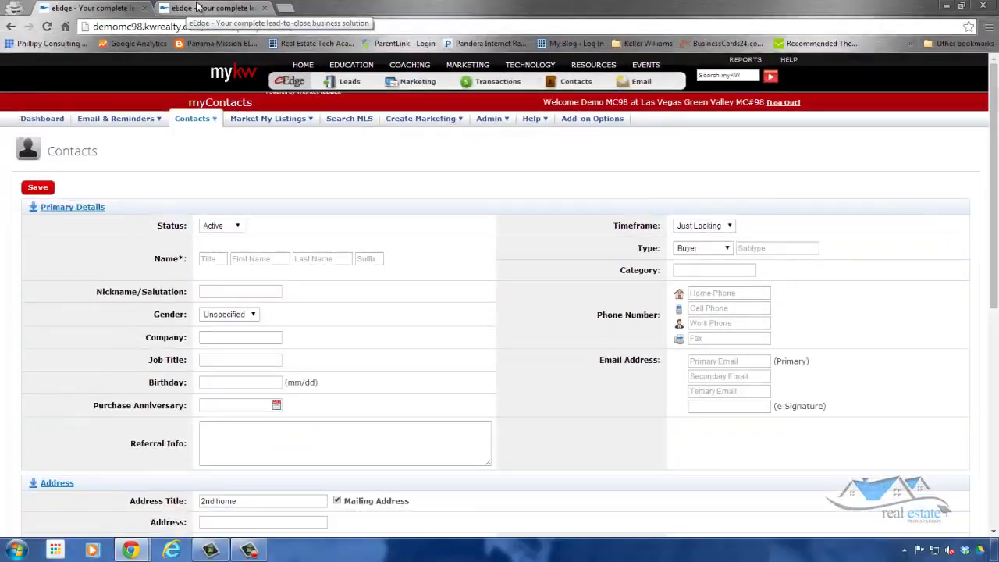
{"action": "left_click", "coordinate": [198, 7]}
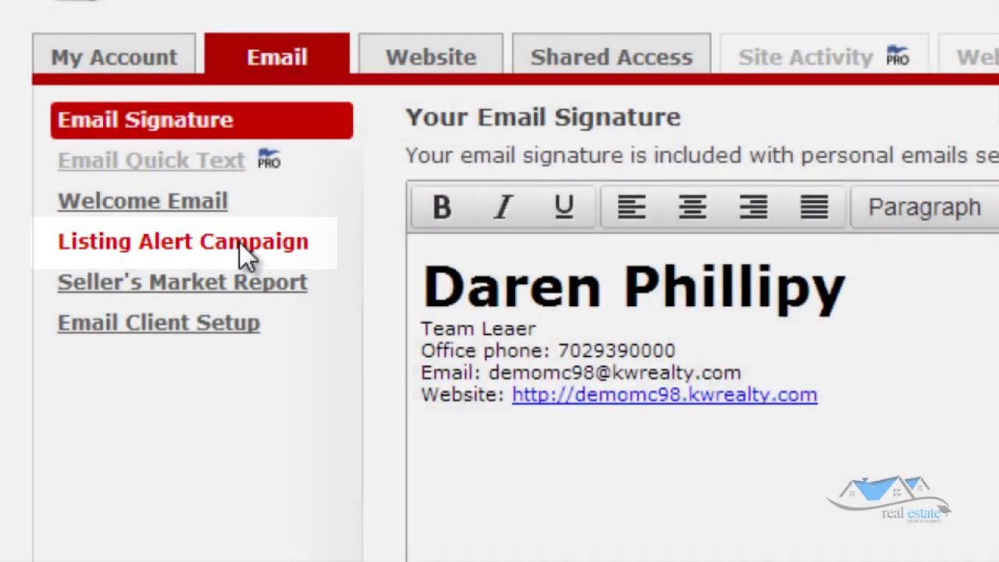
{"action": "left_click", "coordinate": [240, 243]}
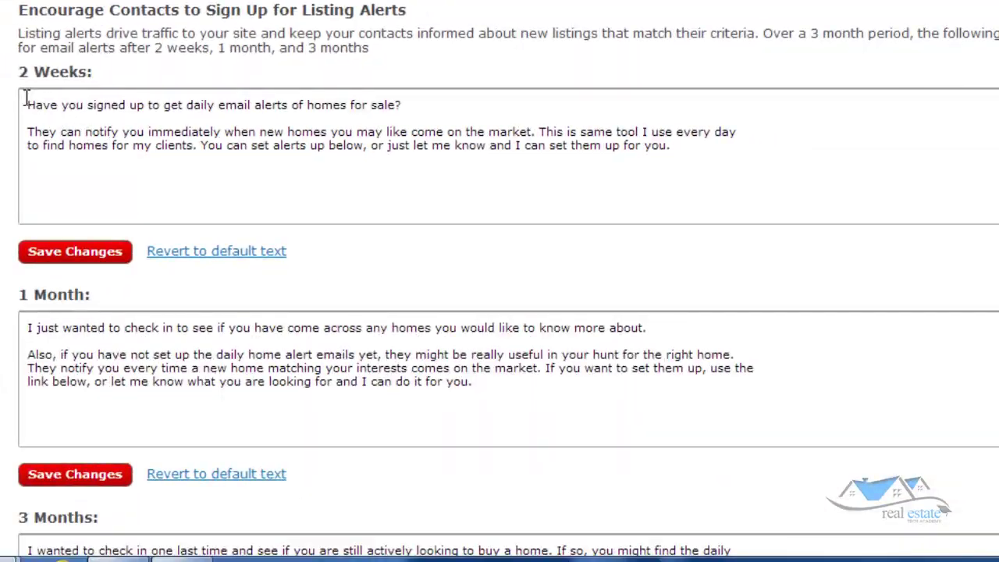
Step: Read through the 2 Weeks, 1 Month and 3 Months messages of the Listing Alert Campaign
{"action": "scroll", "coordinate": [657, 168], "scroll_direction": "down", "scroll_amount": 3}
{"action": "scroll", "coordinate": [468, 386], "scroll_direction": "up", "scroll_amount": 3}
{"action": "scroll", "coordinate": [330, 194], "scroll_direction": "down", "scroll_amount": 2}
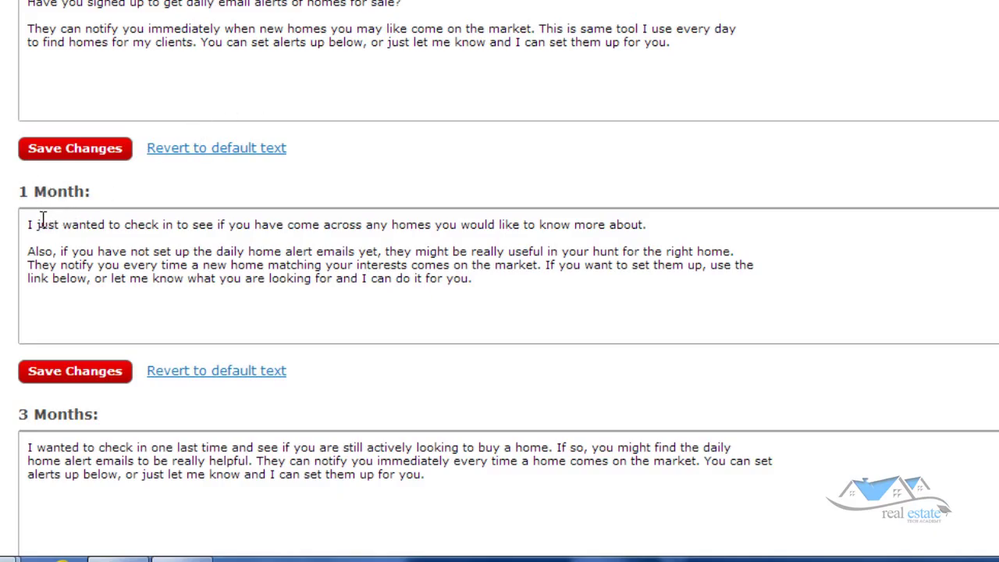
{"action": "scroll", "coordinate": [43, 218], "scroll_direction": "down", "scroll_amount": 2}
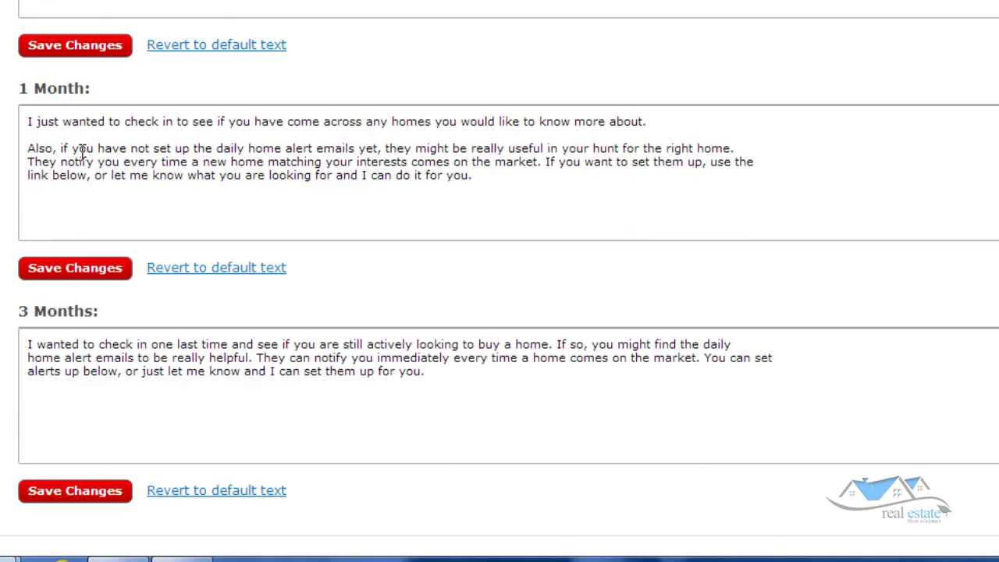
{"action": "scroll", "coordinate": [89, 153], "scroll_direction": "down", "scroll_amount": 2}
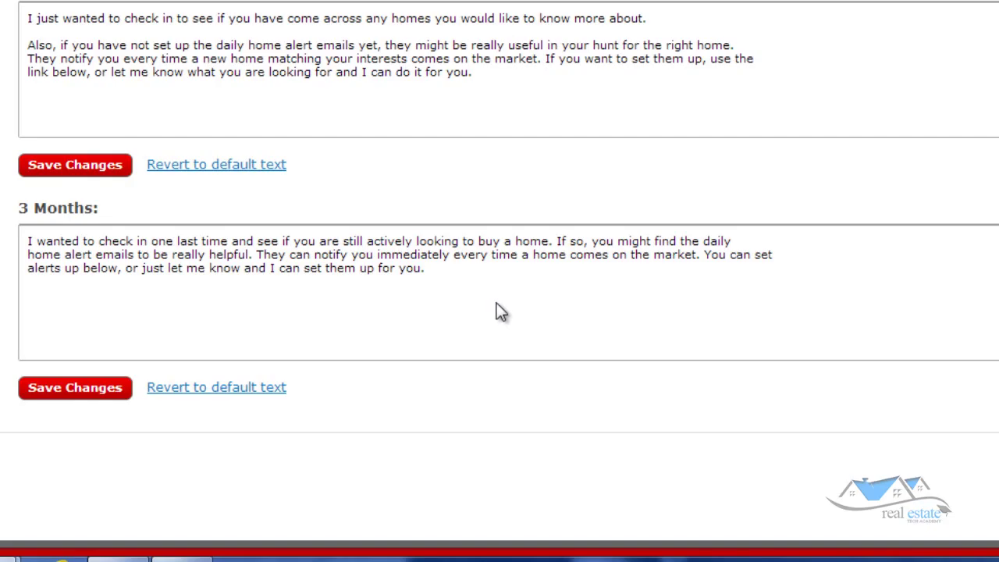
{"action": "scroll", "coordinate": [500, 311], "scroll_direction": "up", "scroll_amount": 2}
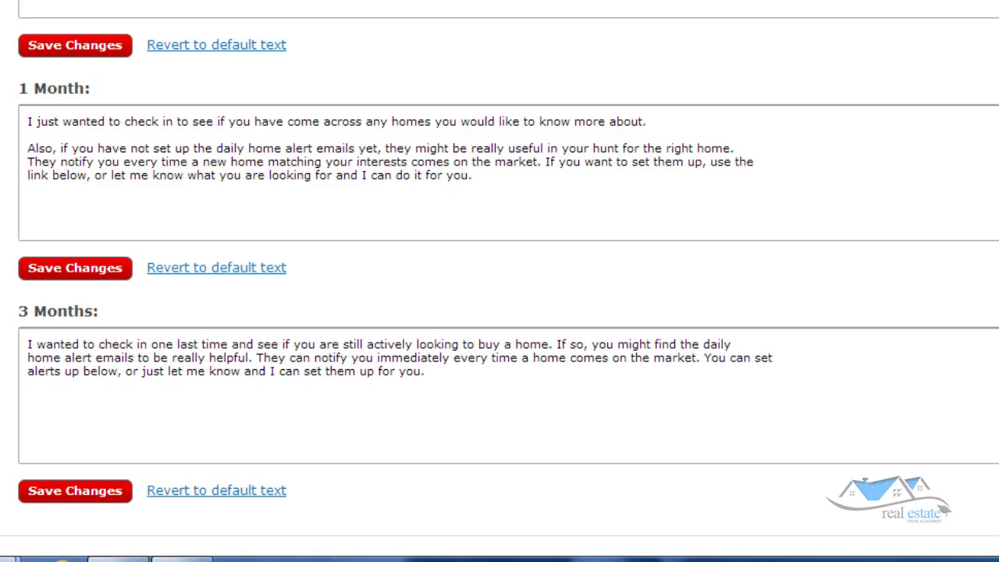
{"action": "scroll", "coordinate": [500, 281], "scroll_direction": "up", "scroll_amount": 4}
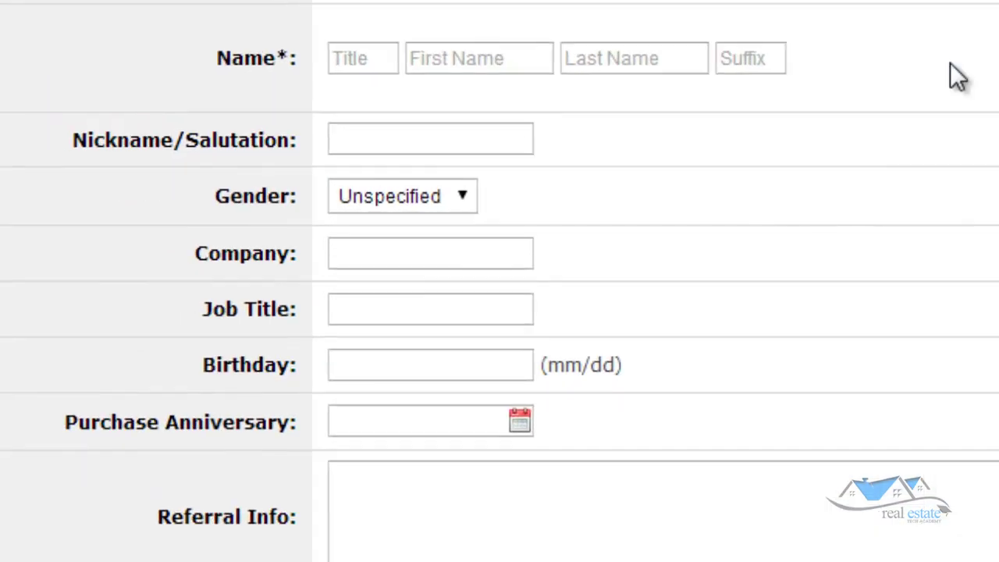
Step: In the contact form, exclude the contact from the Listing Alert Campaign and enable sending a welcome email
{"action": "scroll", "coordinate": [513, 108], "scroll_direction": "down", "scroll_amount": 10}
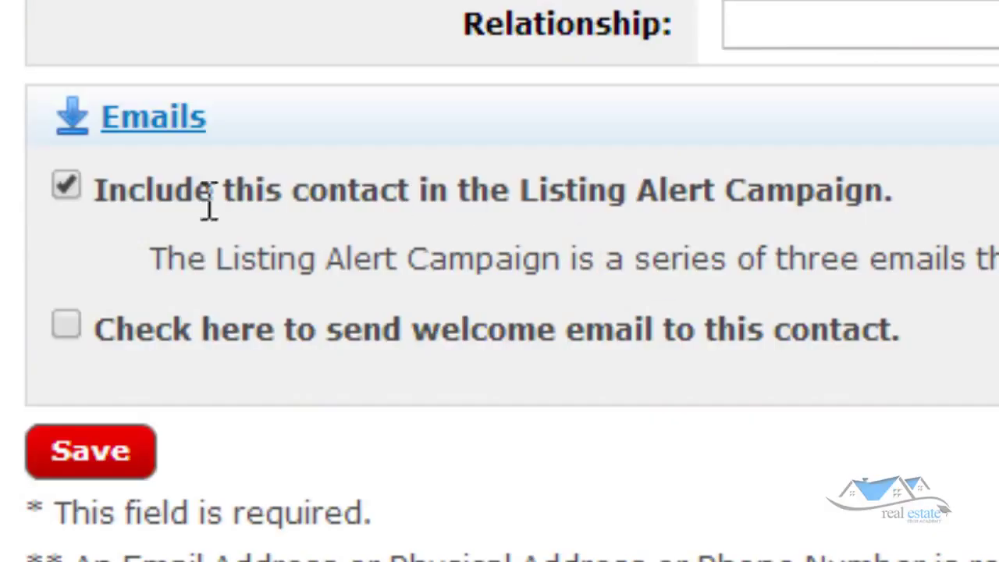
{"action": "left_click", "coordinate": [67, 194]}
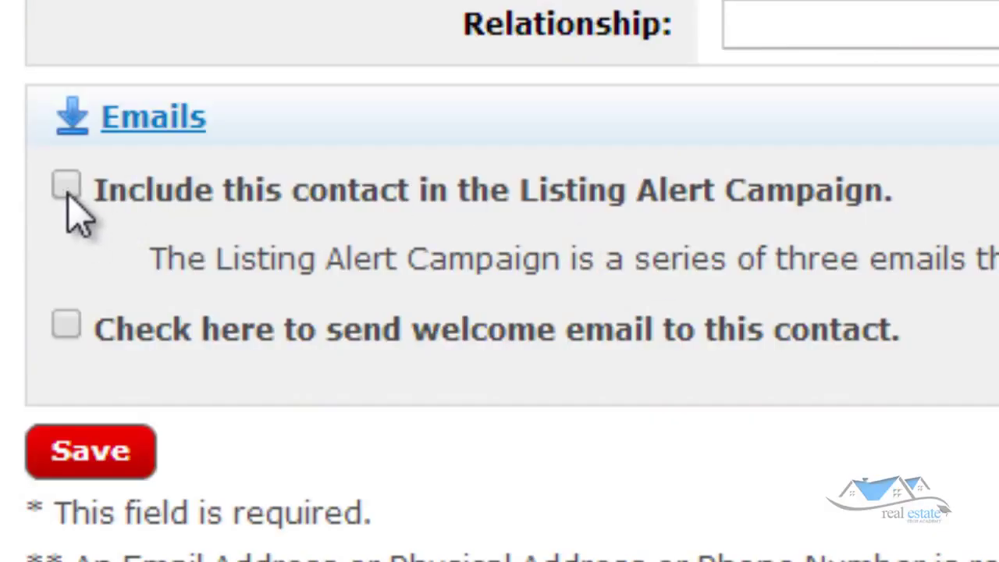
{"action": "left_click", "coordinate": [67, 334]}
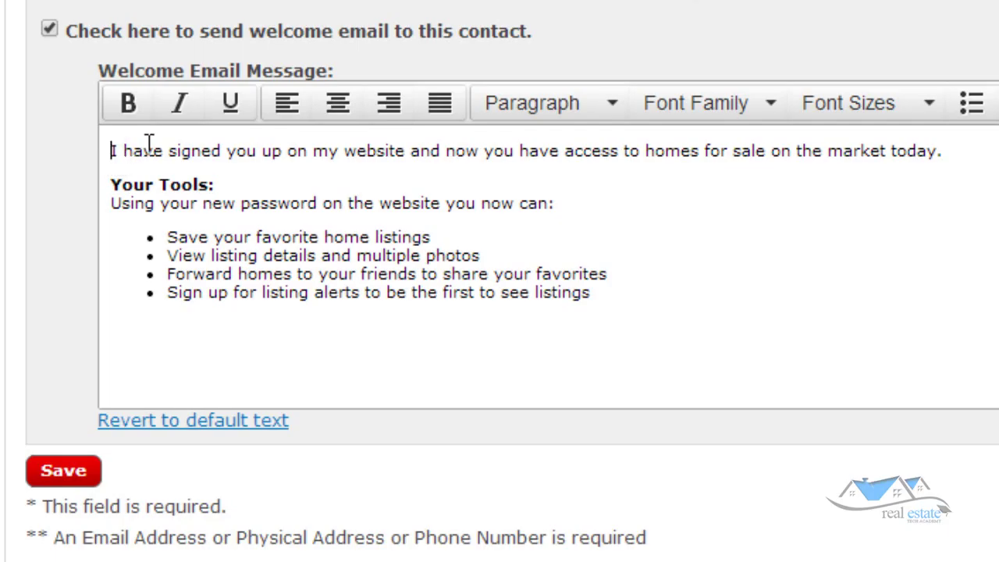
Step: Add several lines of filler text above the default text of the Welcome Email Message
{"action": "type", "text": "fjdkls;fjd saf"}
{"action": "key", "text": "Return"}
{"action": "type", "text": "dsafjkdls a;fjkdlsa"}
{"action": "key", "text": "Return"}
{"action": "type", "text": "fjdsa"}
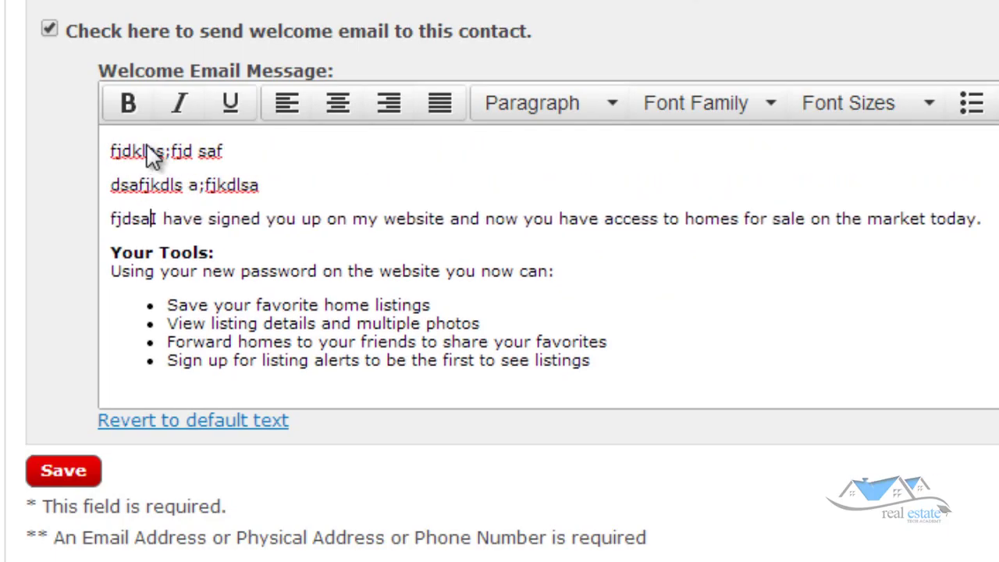
{"action": "type", "text": "kl;f dsakj f"}
{"action": "key", "text": "Return"}
{"action": "type", "text": "ds aj klfdsa"}
{"action": "key", "text": "Return"}
{"action": "type", "text": "fdjsakl"}
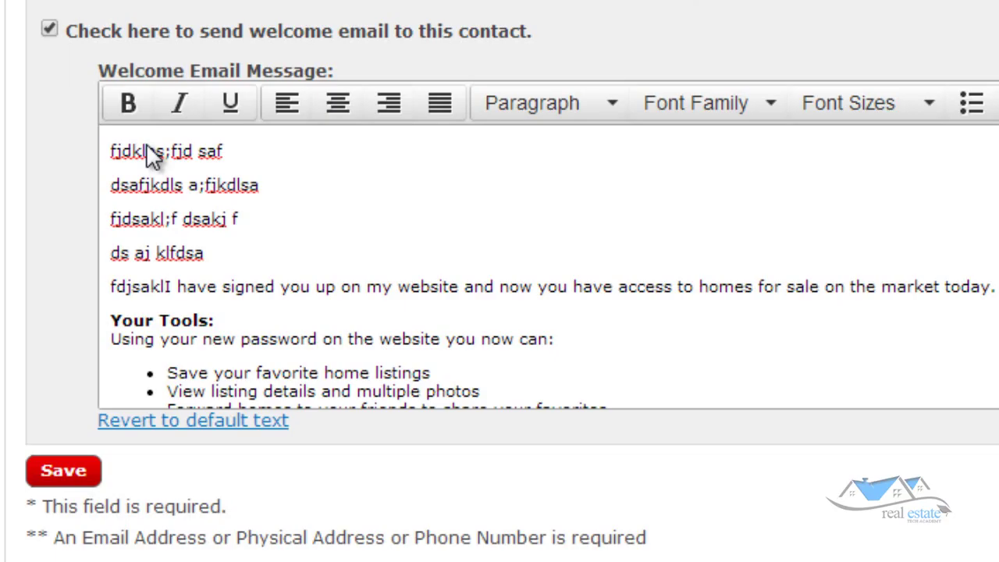
{"action": "scroll", "coordinate": [546, 266], "scroll_direction": "down", "scroll_amount": 1}
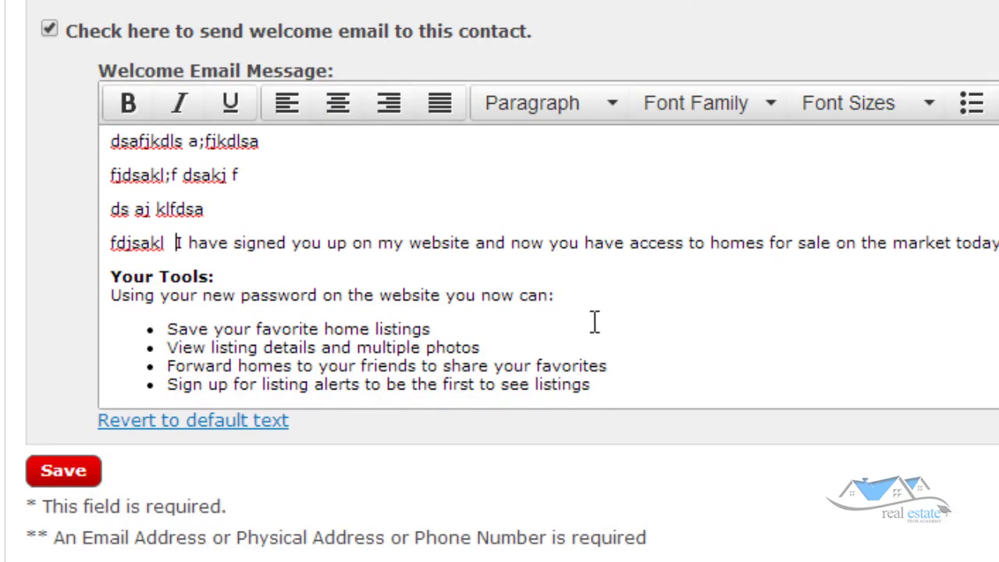
Step: Clear the entire Welcome Email Message and revert it to the default text
{"action": "left_click", "coordinate": [617, 383]}
{"action": "key", "text": "ctrl+a"}
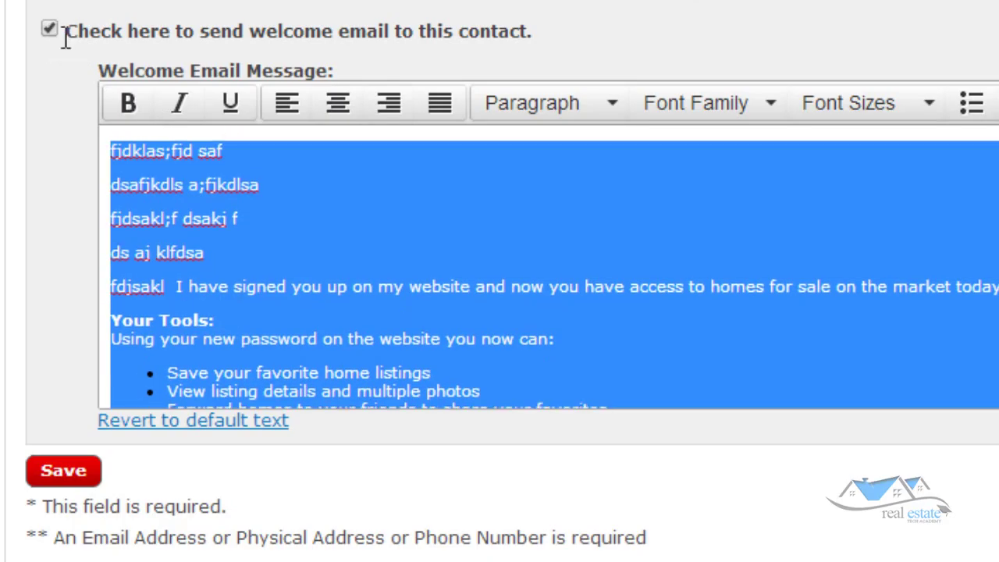
{"action": "key", "text": "Delete"}
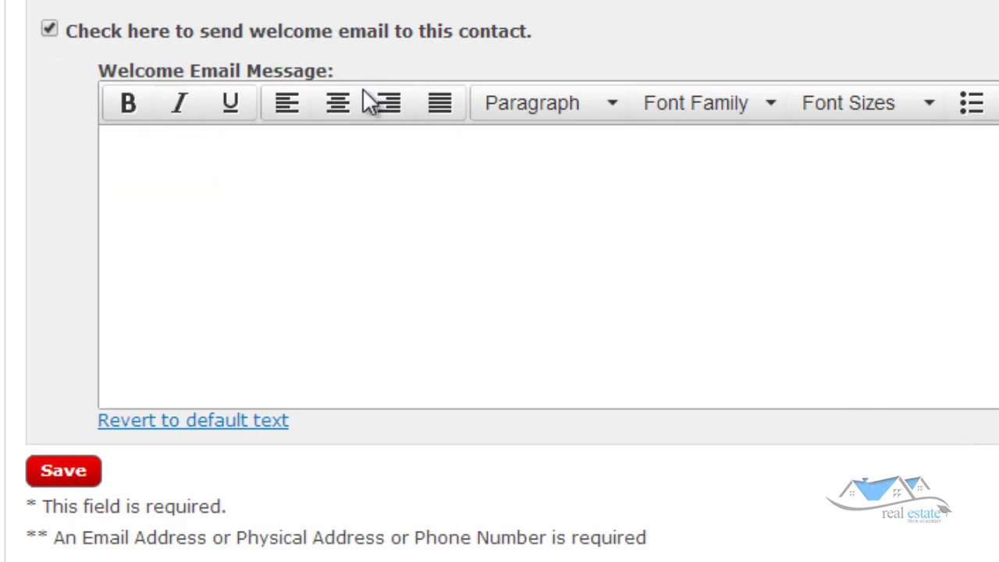
{"action": "left_click", "coordinate": [231, 422]}
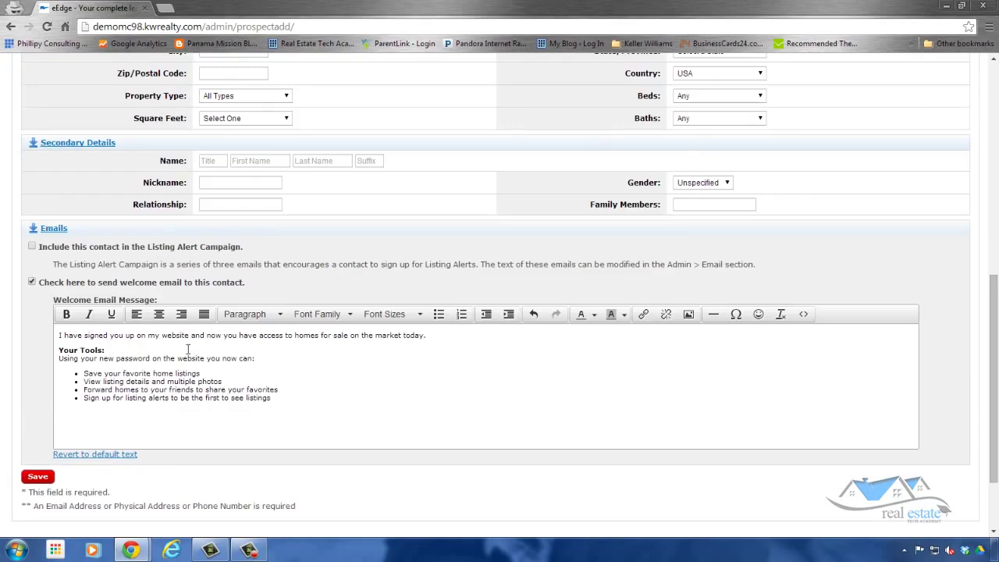
Step: Open the Admin email settings in a new browser tab and show the Welcome Email templates
{"action": "scroll", "coordinate": [188, 349], "scroll_direction": "up", "scroll_amount": 10}
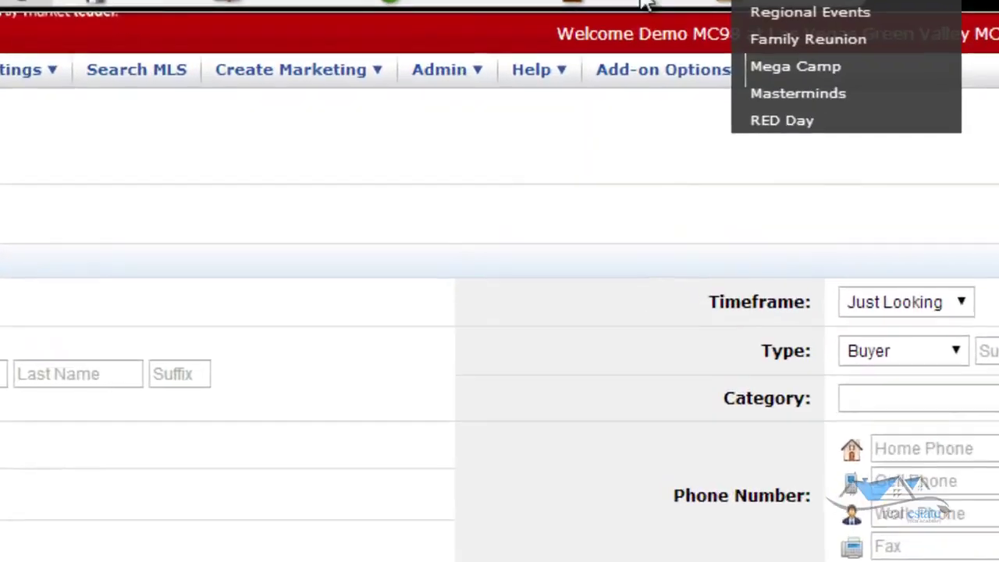
{"action": "mouse_move", "coordinate": [472, 102]}
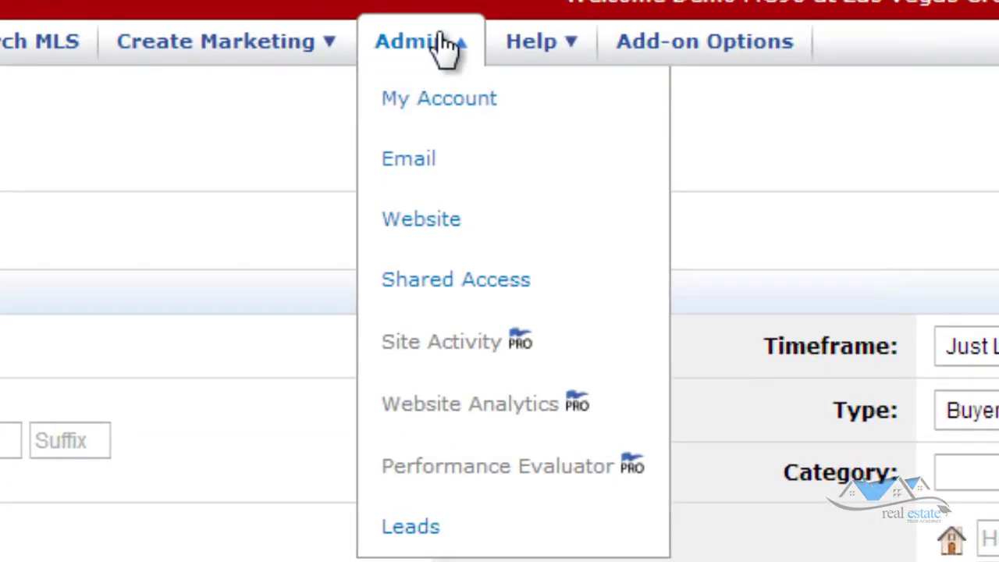
{"action": "right_click", "coordinate": [422, 163]}
{"action": "left_click", "coordinate": [489, 189]}
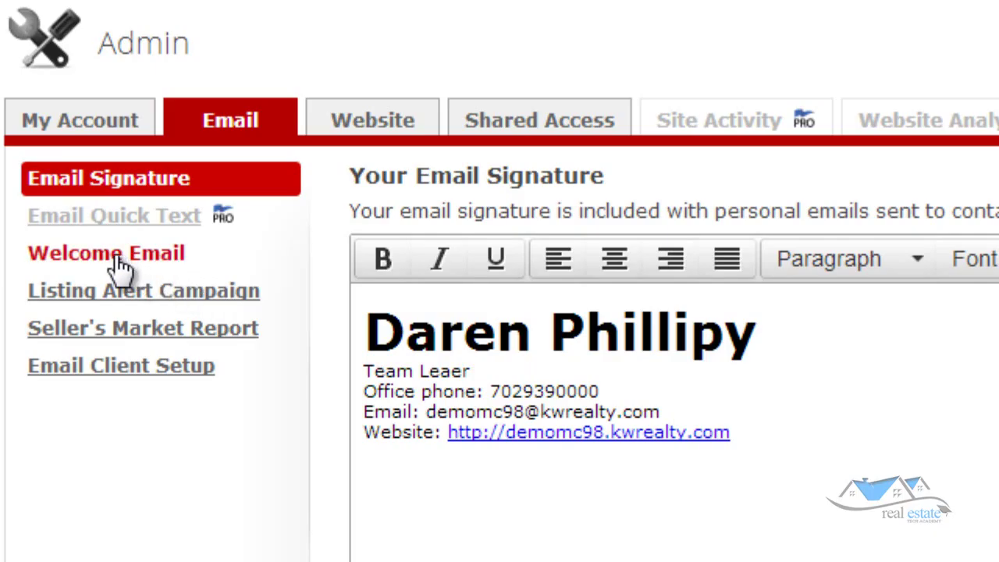
{"action": "left_click", "coordinate": [118, 257]}
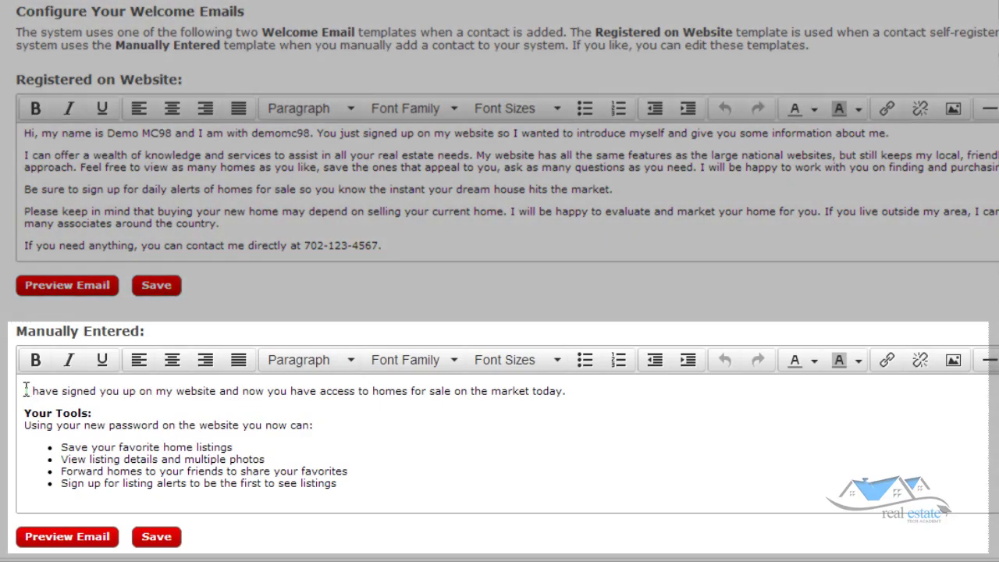
{"action": "left_click_drag", "start_coordinate": [24, 391], "coordinate": [388, 501]}
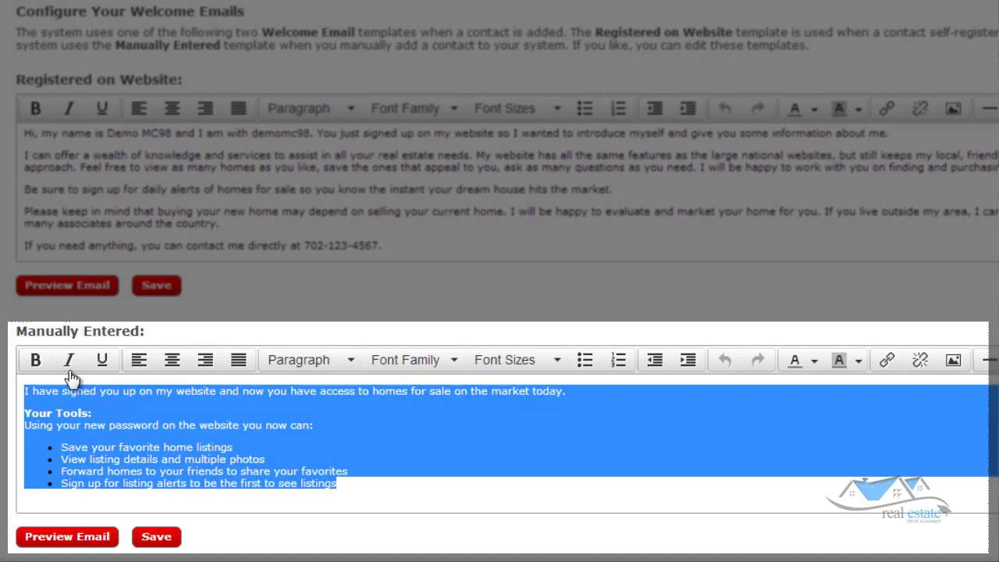
{"action": "left_click", "coordinate": [80, 334]}
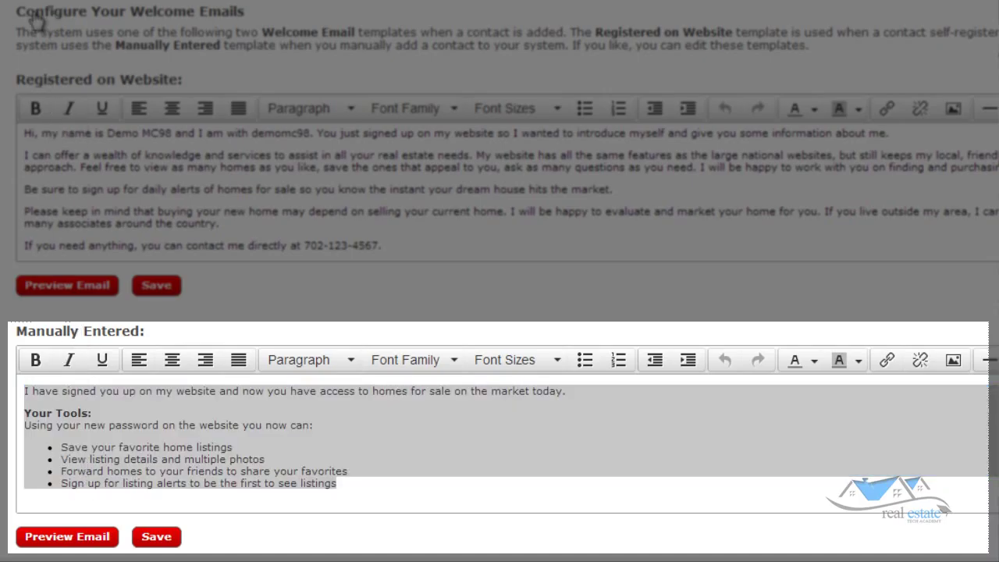
{"action": "left_click", "coordinate": [217, 391]}
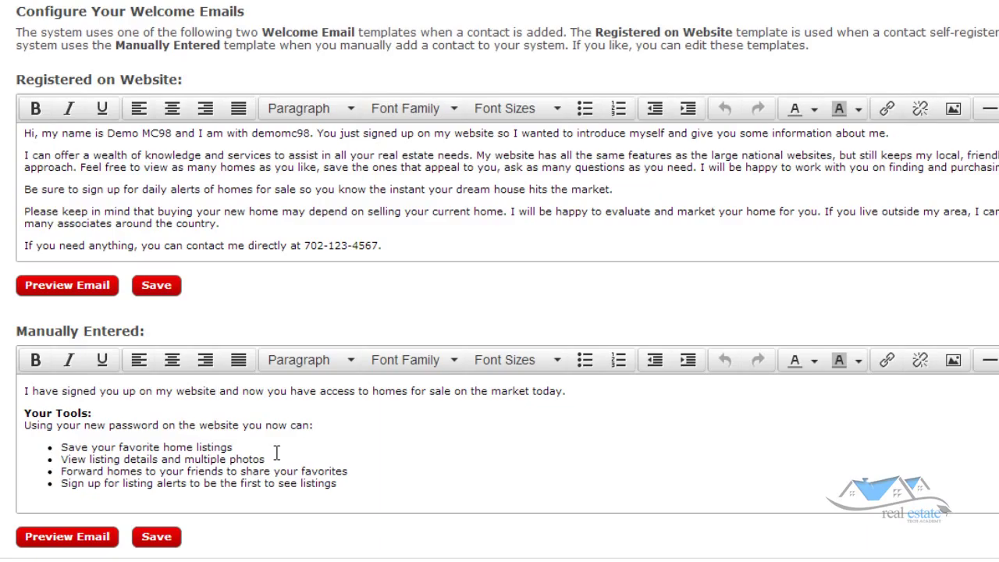
Step: Replace the opening sentence of the Manually Entered welcome email with a short sentence about the agent and save the template
{"action": "left_click_drag", "start_coordinate": [566, 391], "coordinate": [24, 391]}
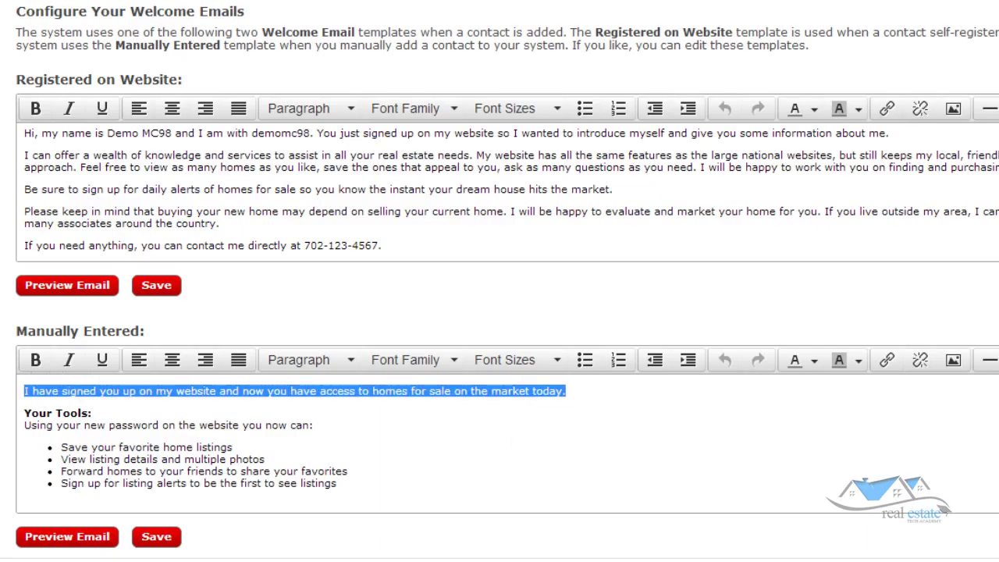
{"action": "type", "text": "Daren is a stud"}
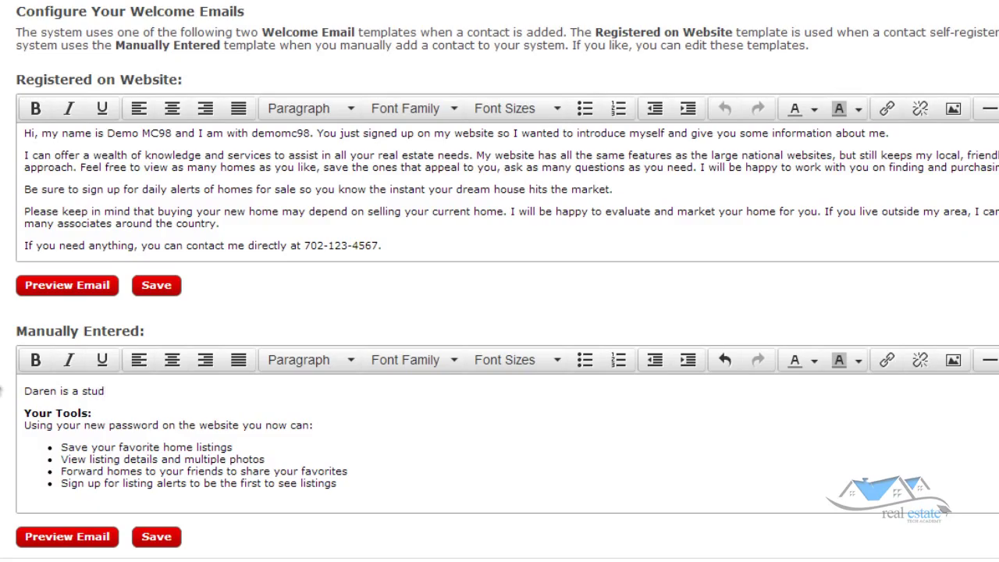
{"action": "left_click", "coordinate": [156, 537]}
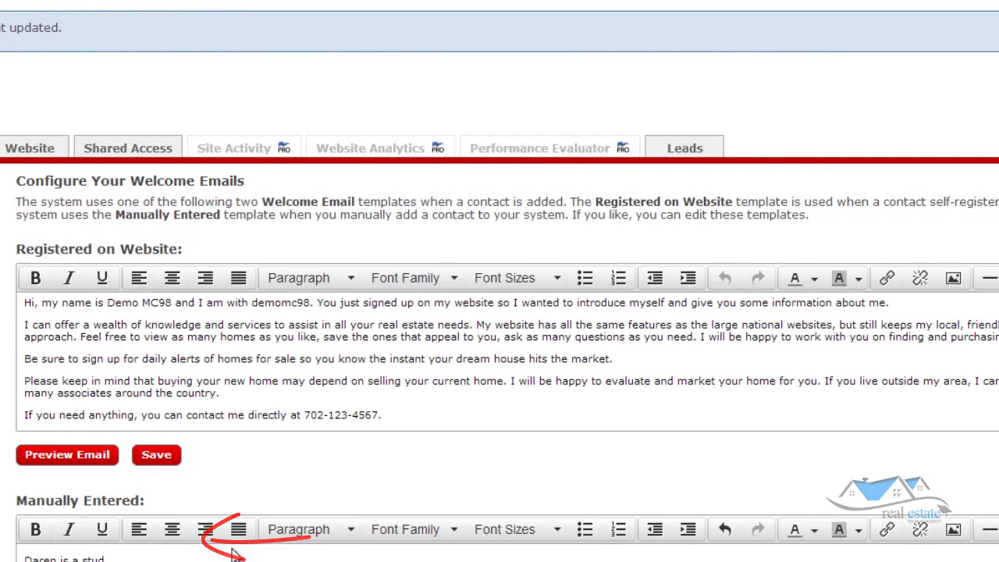
Step: Preview the Manually Entered welcome email and close the preview
{"action": "scroll", "coordinate": [279, 502], "scroll_direction": "down", "scroll_amount": 4}
{"action": "left_click", "coordinate": [71, 434]}
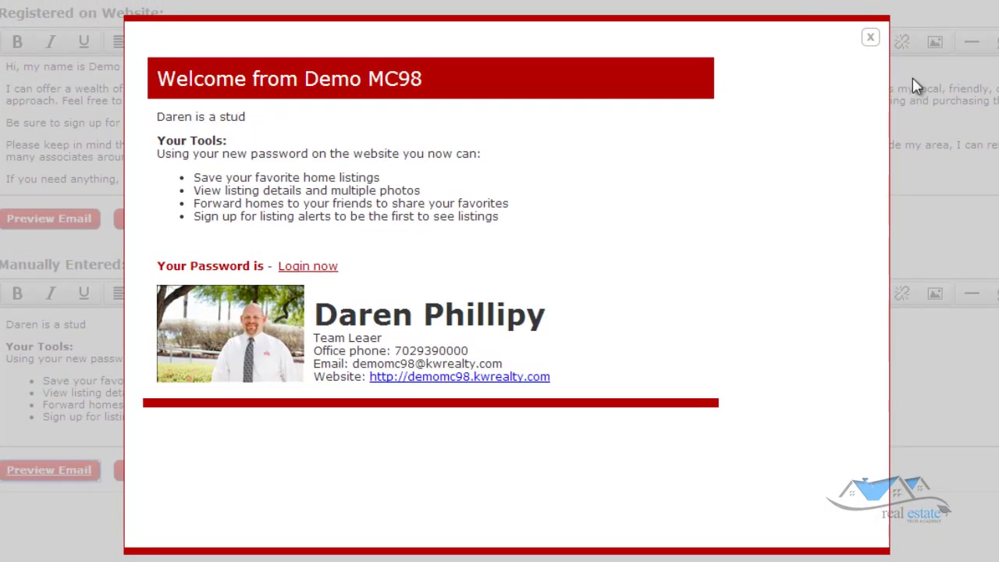
{"action": "left_click", "coordinate": [871, 39]}
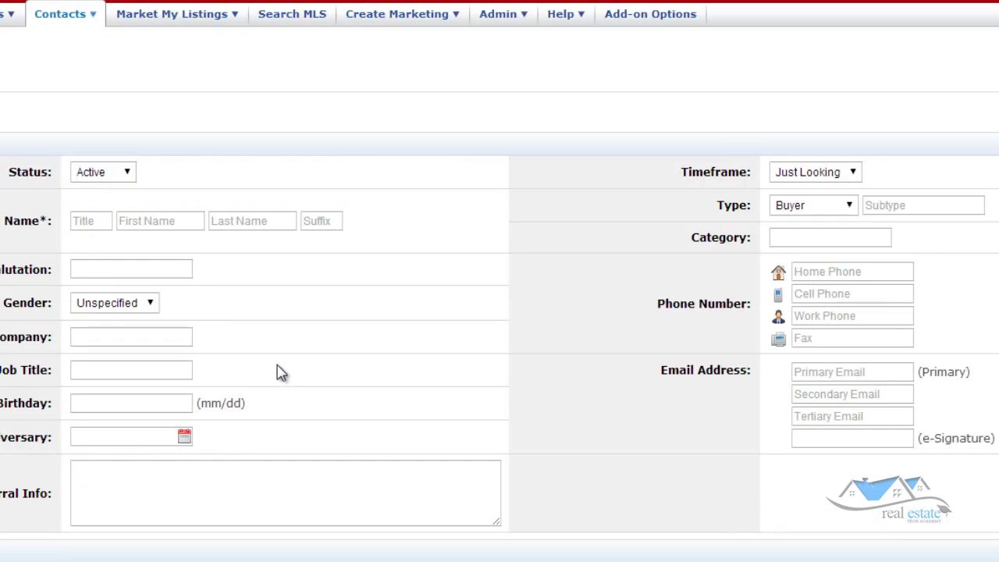
Step: Check the first line of the Welcome Email Message in the contact form against the edited template
{"action": "scroll", "coordinate": [276, 363], "scroll_direction": "down", "scroll_amount": 5}
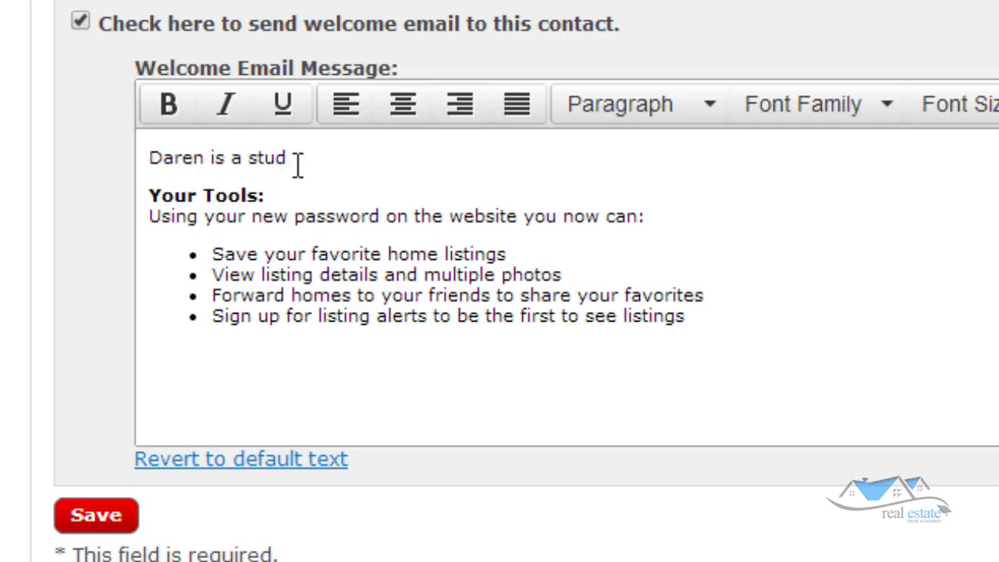
{"action": "left_click_drag", "start_coordinate": [296, 161], "coordinate": [150, 158]}
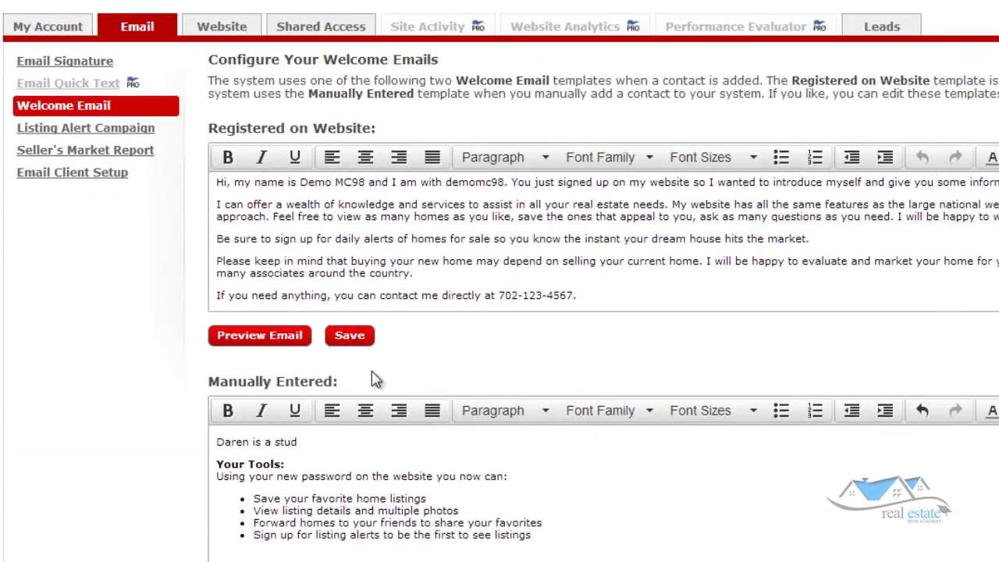
Step: Test the Login now link in the preview of the Manually Entered welcome email and close the preview
{"action": "scroll", "coordinate": [450, 470], "scroll_direction": "down", "scroll_amount": 3}
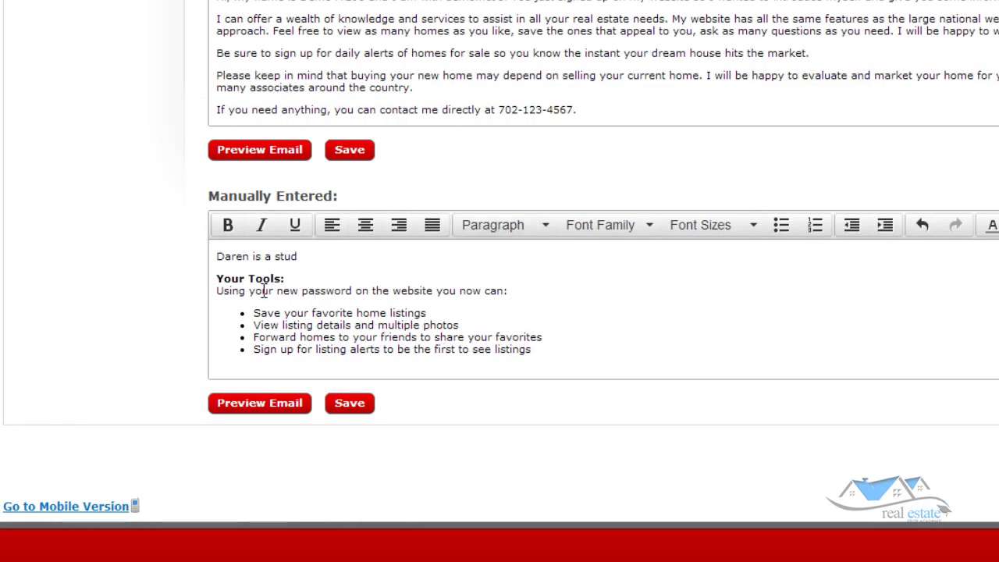
{"action": "left_click", "coordinate": [246, 408]}
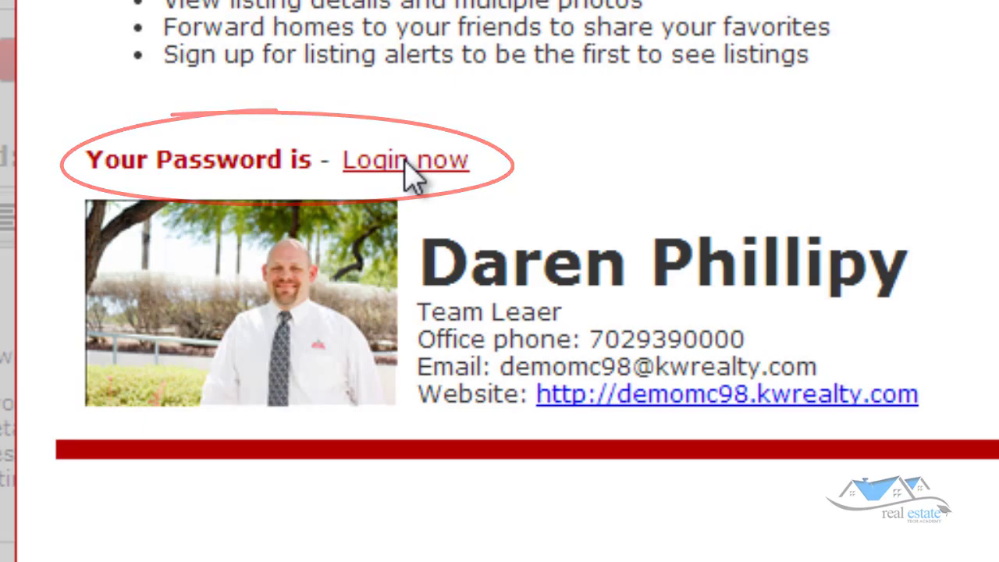
{"action": "left_click", "coordinate": [406, 160]}
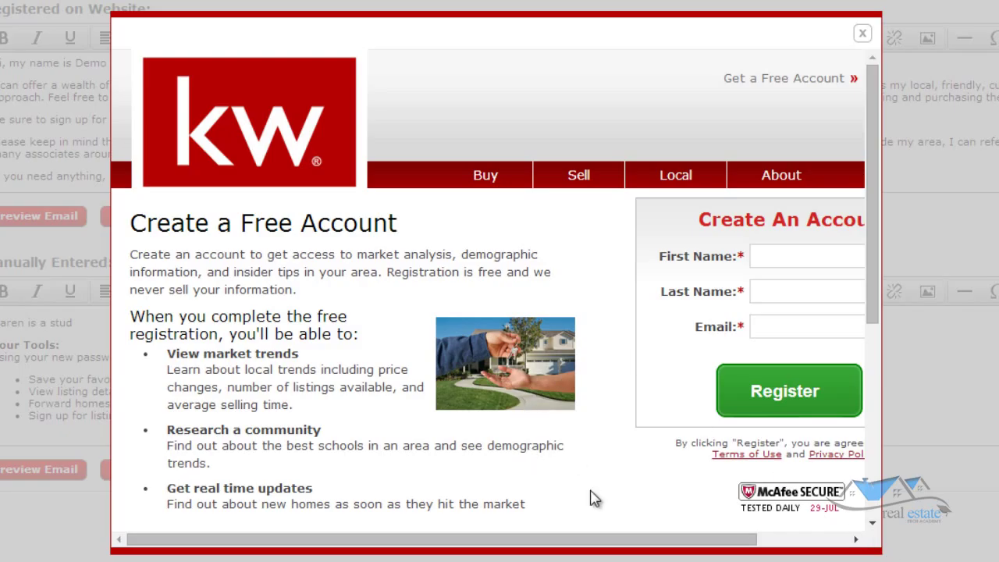
{"action": "mouse_move", "coordinate": [563, 541]}
{"action": "left_mouse_down"}
{"action": "mouse_move", "coordinate": [710, 552]}
{"action": "mouse_move", "coordinate": [555, 525]}
{"action": "left_mouse_up"}
{"action": "left_click", "coordinate": [861, 35]}
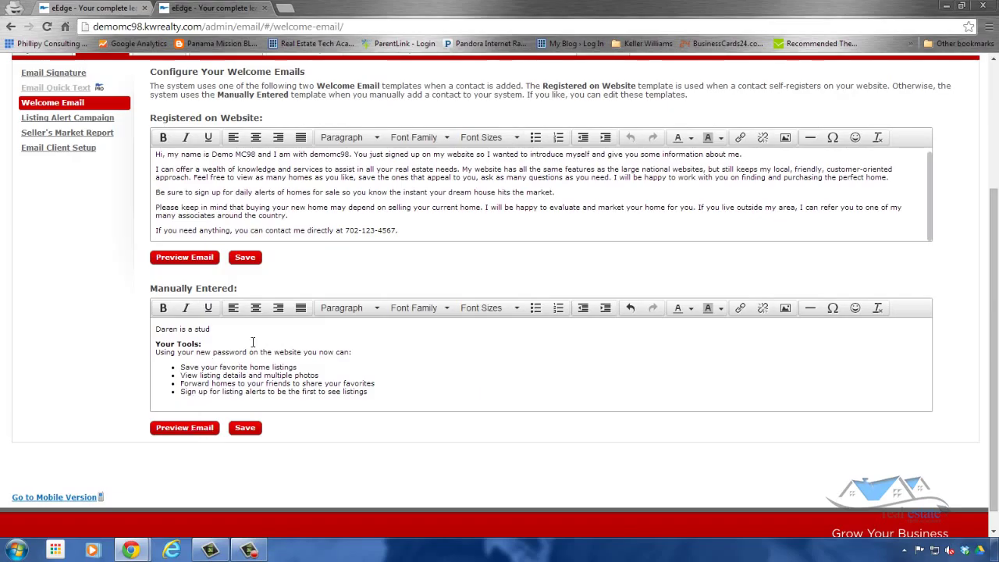
Step: Return to the contact form and turn off sending the welcome email to this contact
{"action": "scroll", "coordinate": [443, 418], "scroll_direction": "up", "scroll_amount": 1}
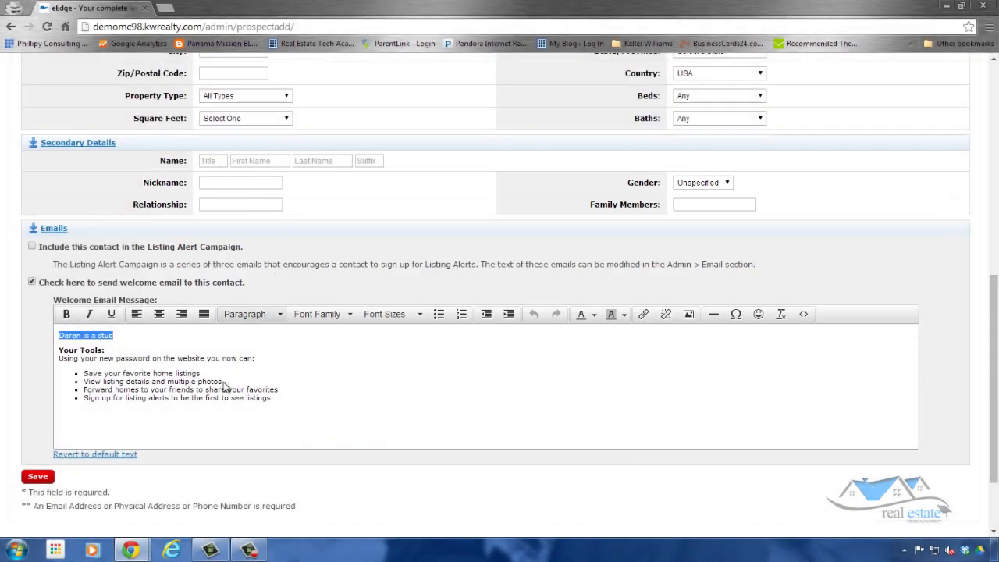
{"action": "scroll", "coordinate": [187, 390], "scroll_direction": "down", "scroll_amount": 1}
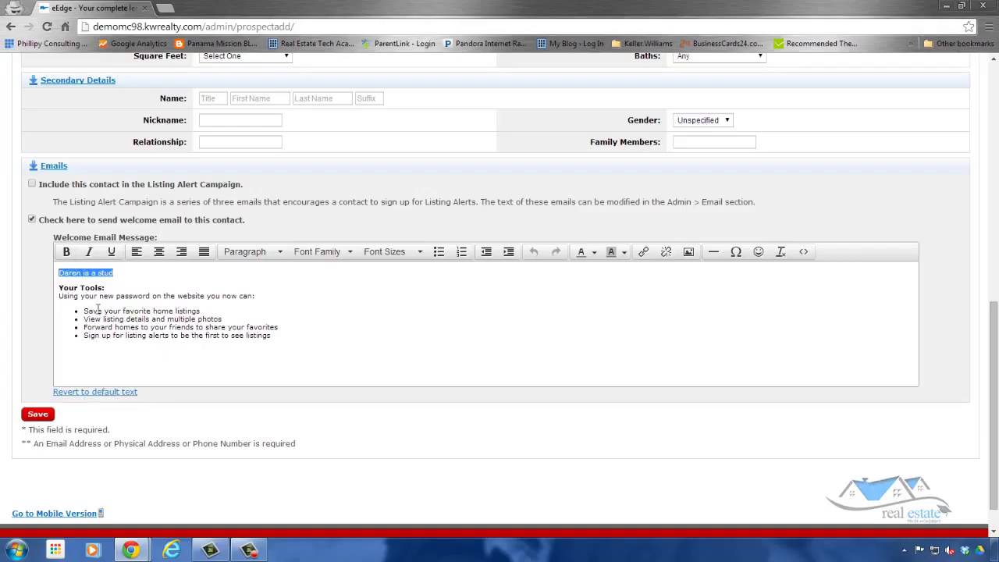
{"action": "left_click", "coordinate": [32, 221]}
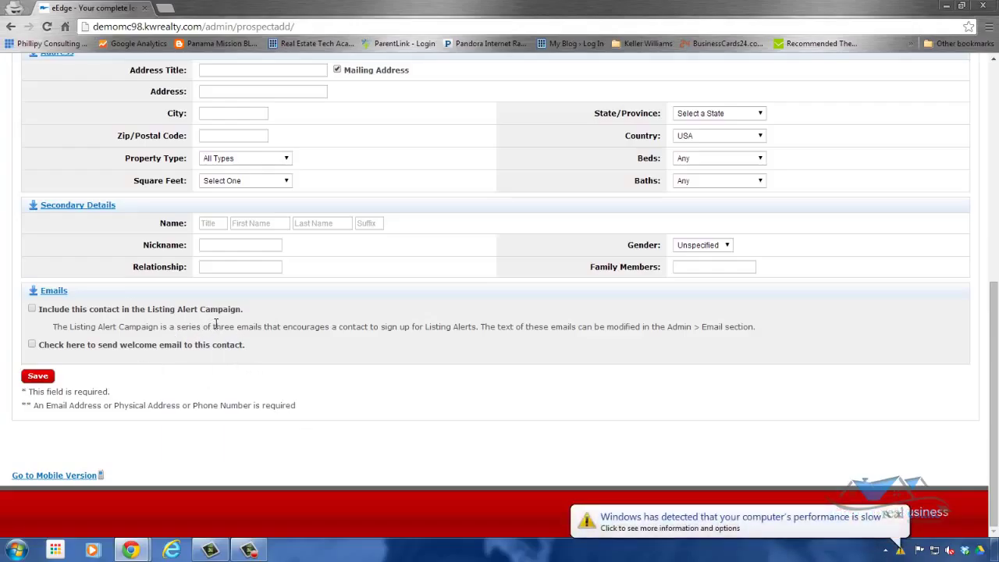
Step: Open the list of all contacts and show the available actions for the first contact
{"action": "scroll", "coordinate": [281, 402], "scroll_direction": "up", "scroll_amount": 10}
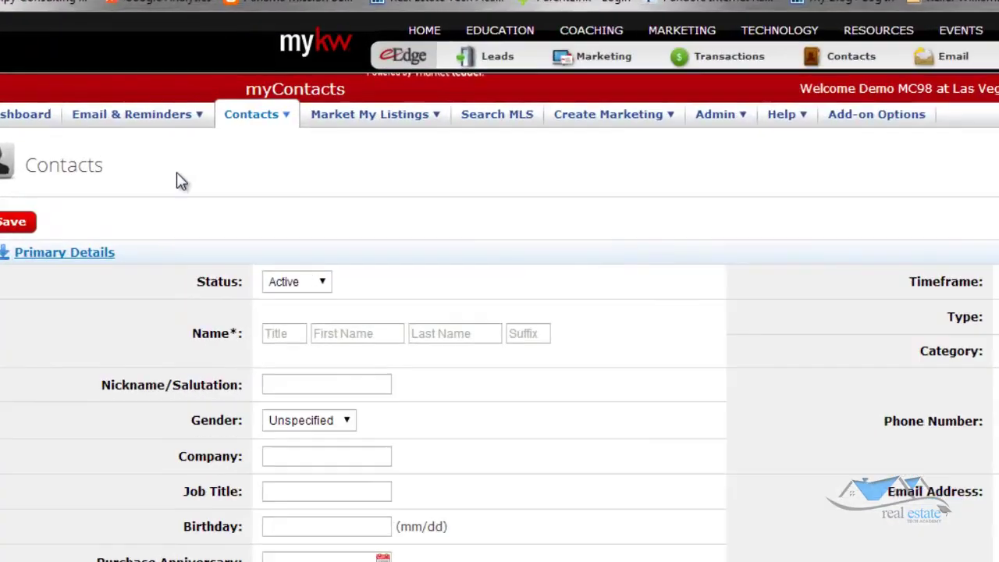
{"action": "left_click", "coordinate": [209, 116]}
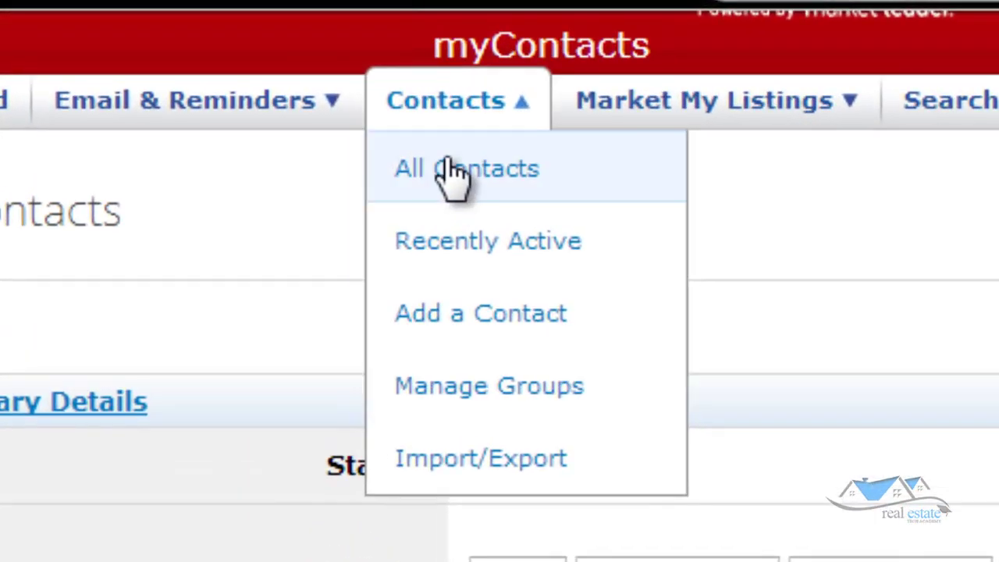
{"action": "left_click", "coordinate": [455, 173]}
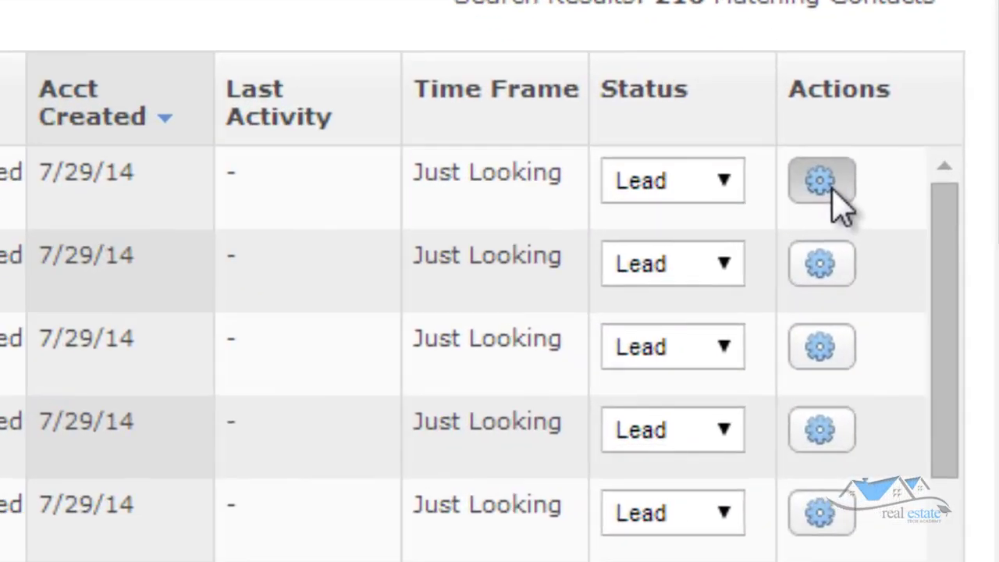
{"action": "left_click", "coordinate": [937, 372]}
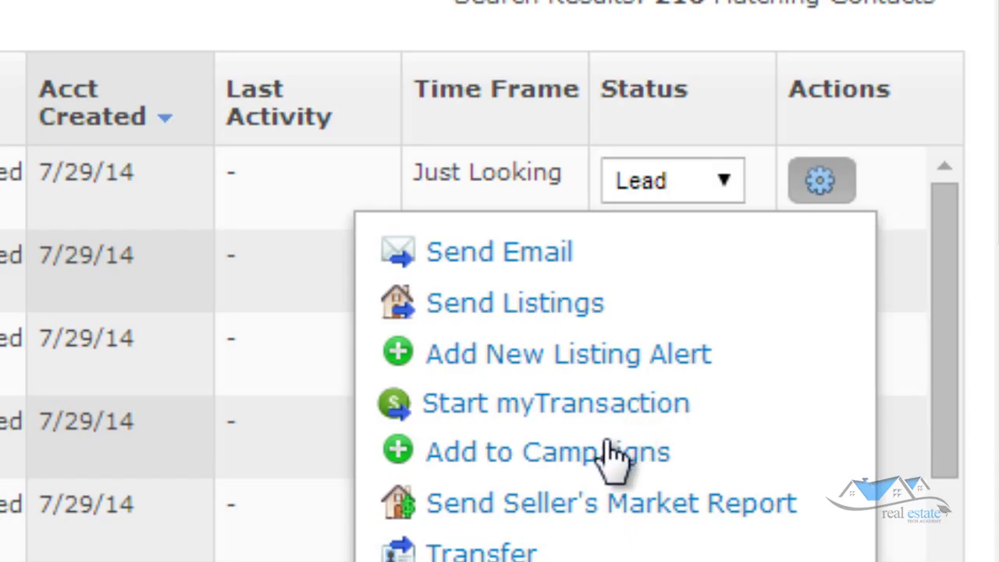